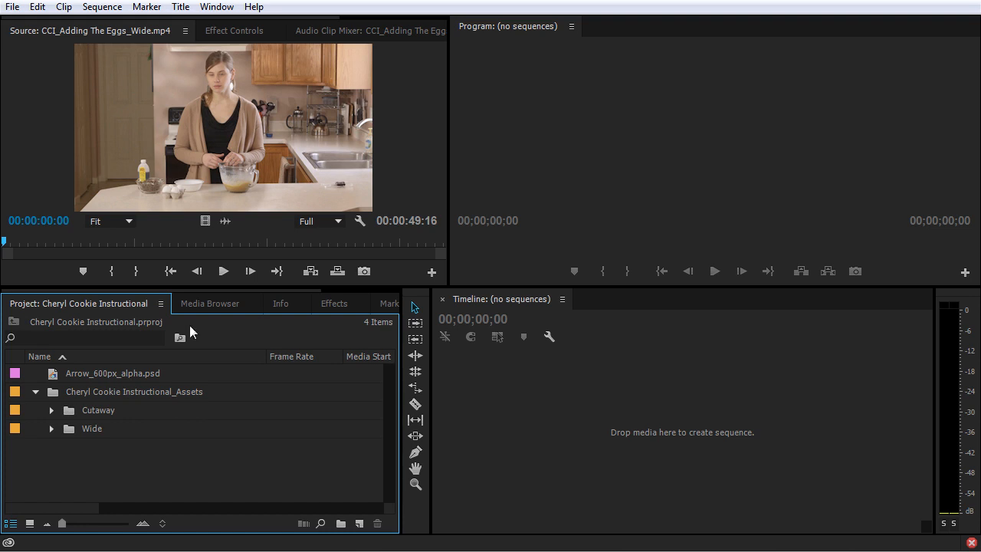
click(204, 305)
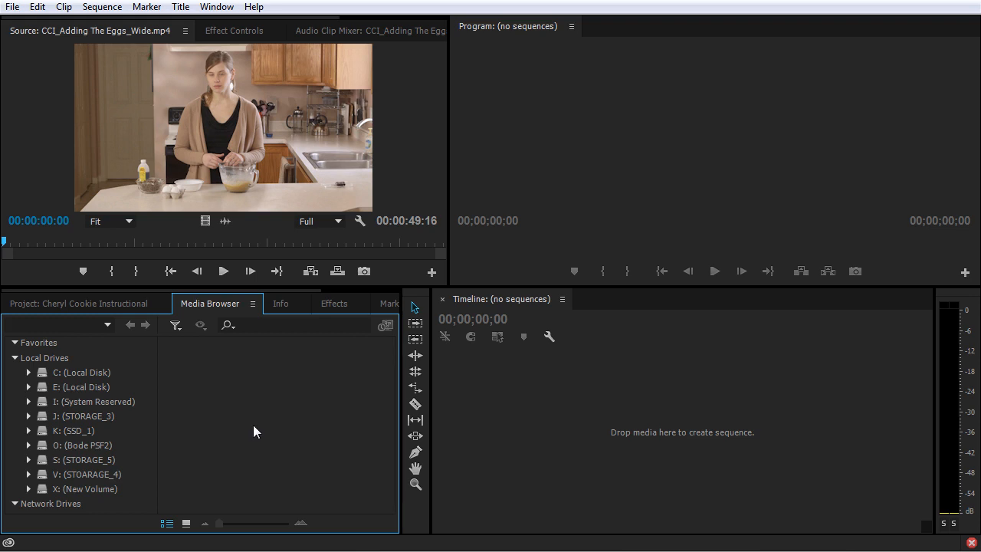
click(112, 305)
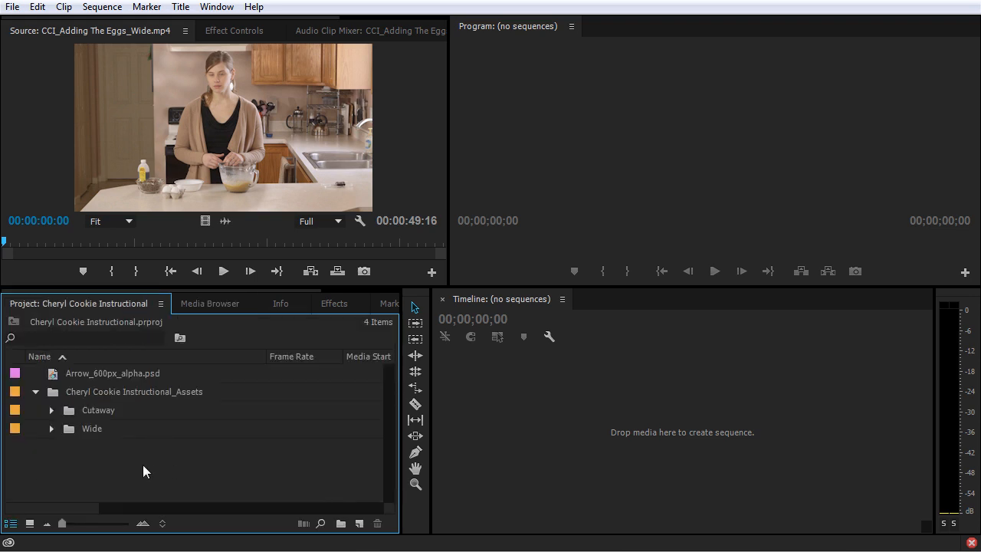
Step: Create a bin named C100 at the project's root level and select it
click(88, 431)
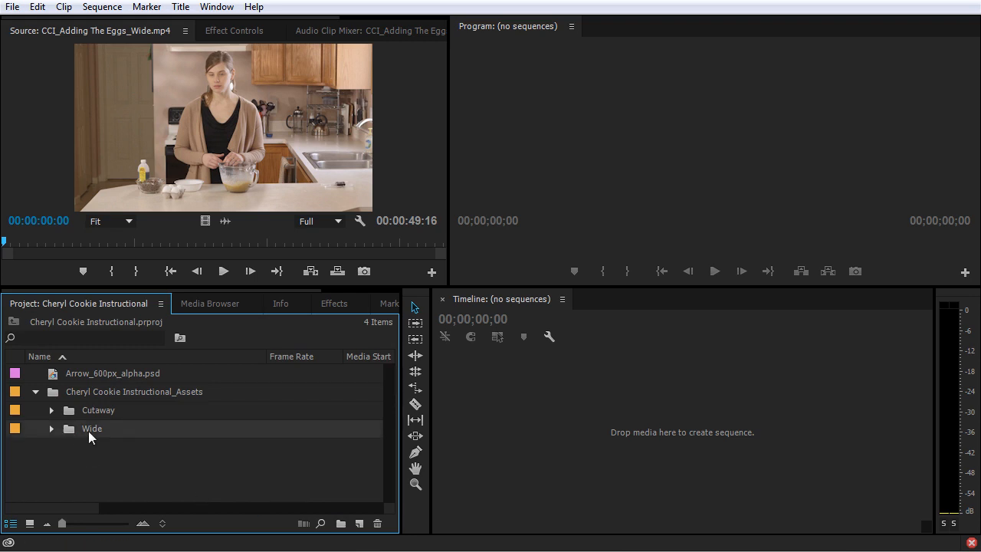
click(340, 524)
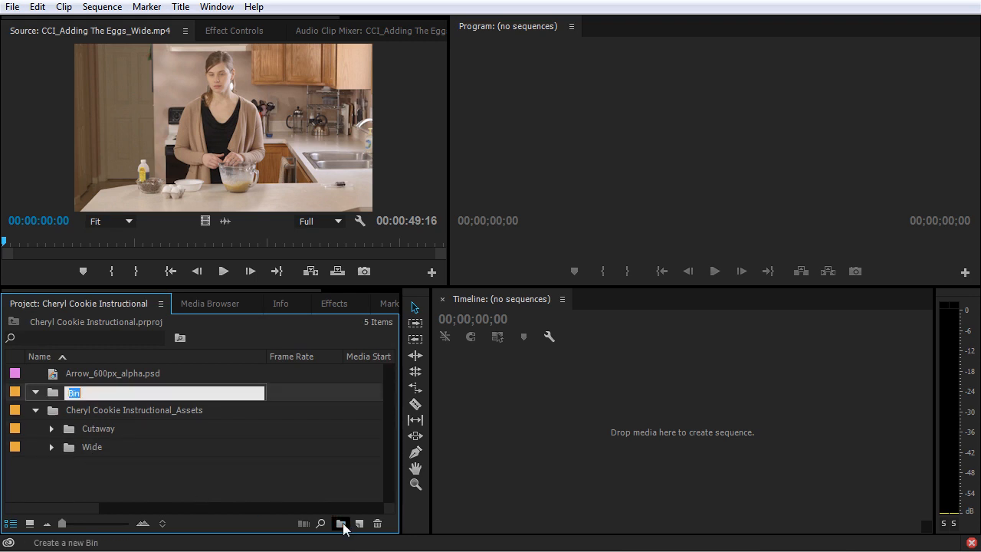
text(C100)
key(Tab)
click(98, 392)
Step: Import clip 00000 from the PRIVATE folder under Main Teaching Part > C100 into the C100 bin
click(220, 306)
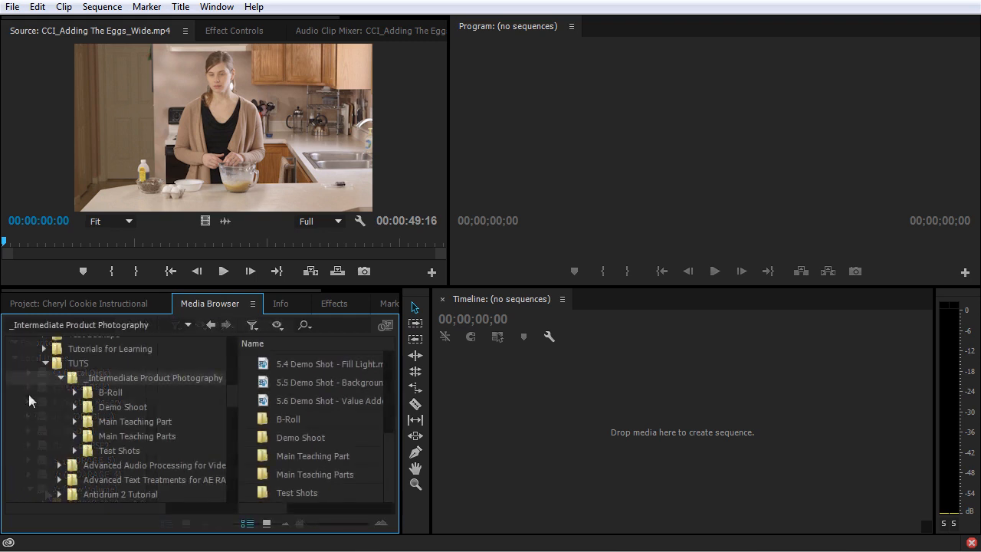
click(76, 422)
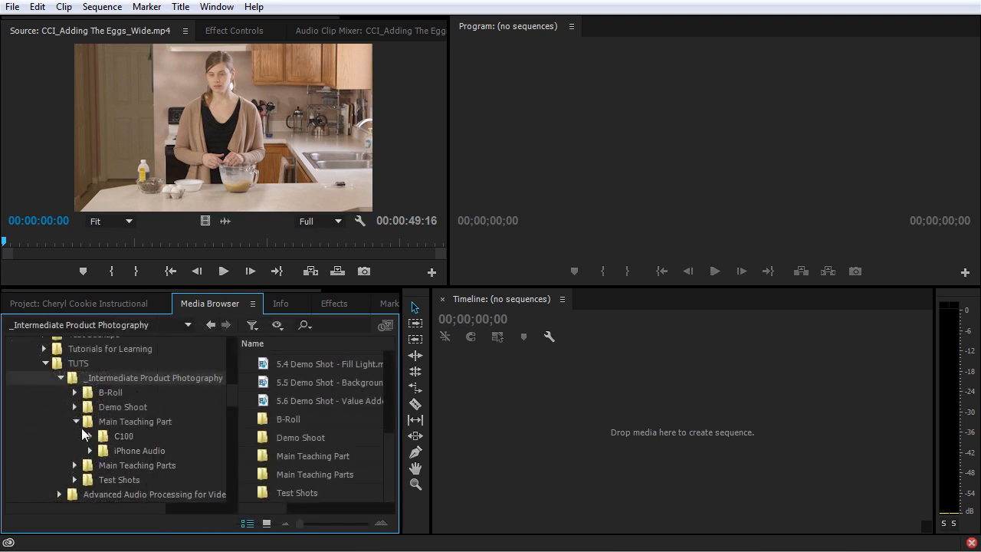
click(108, 436)
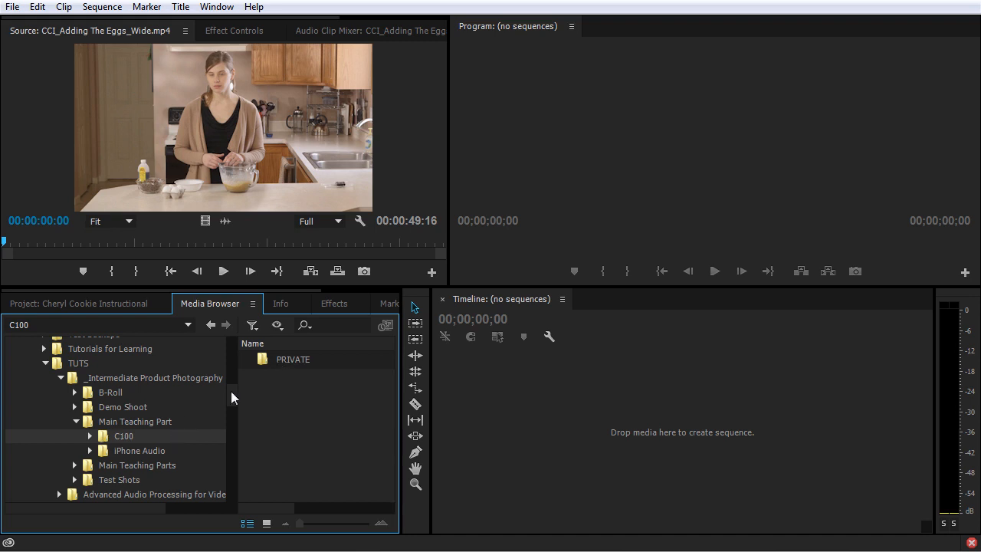
double_click(309, 358)
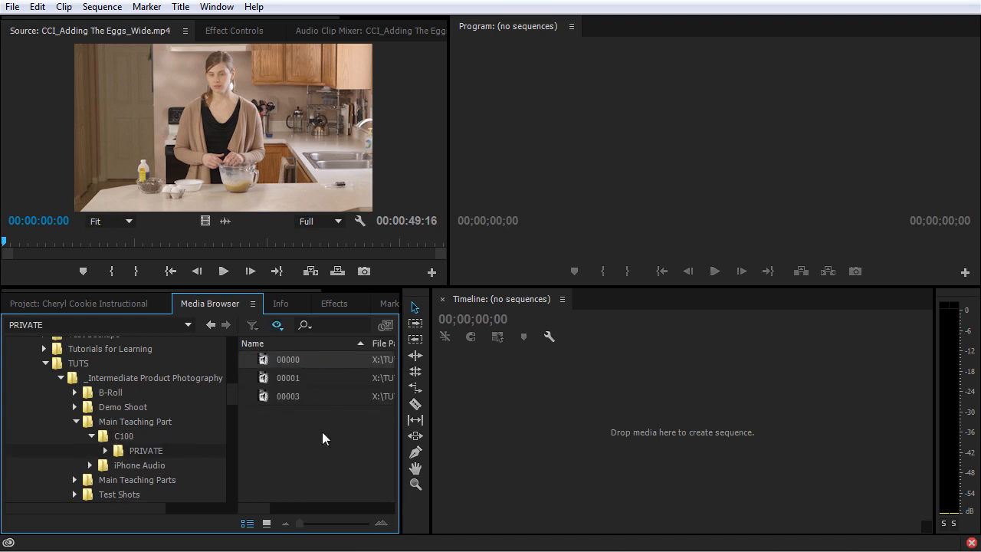
right_click(307, 360)
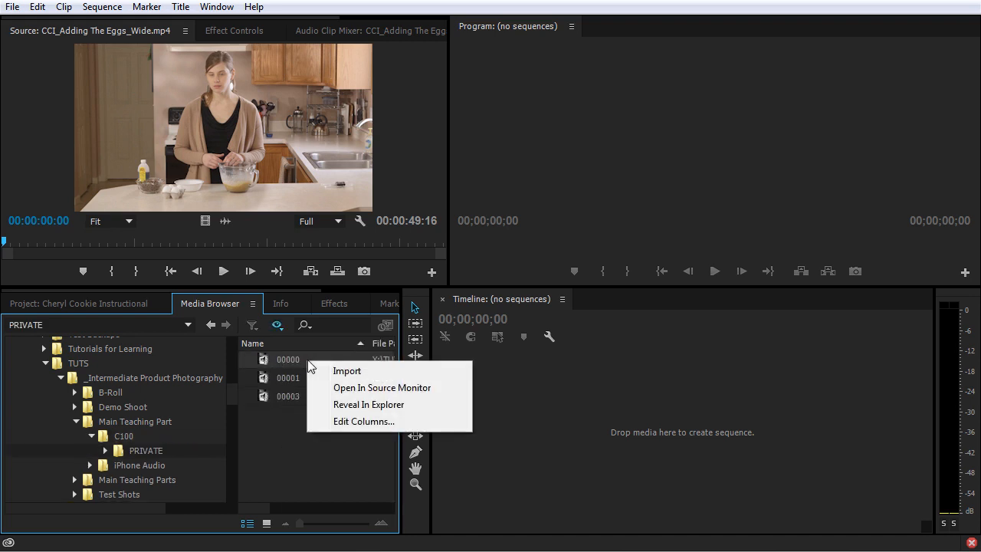
click(347, 372)
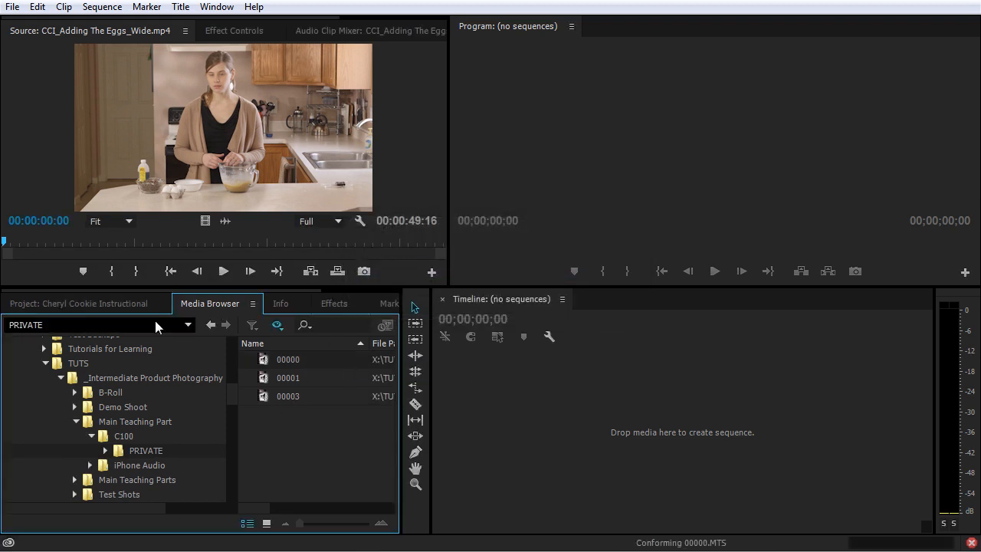
click(117, 303)
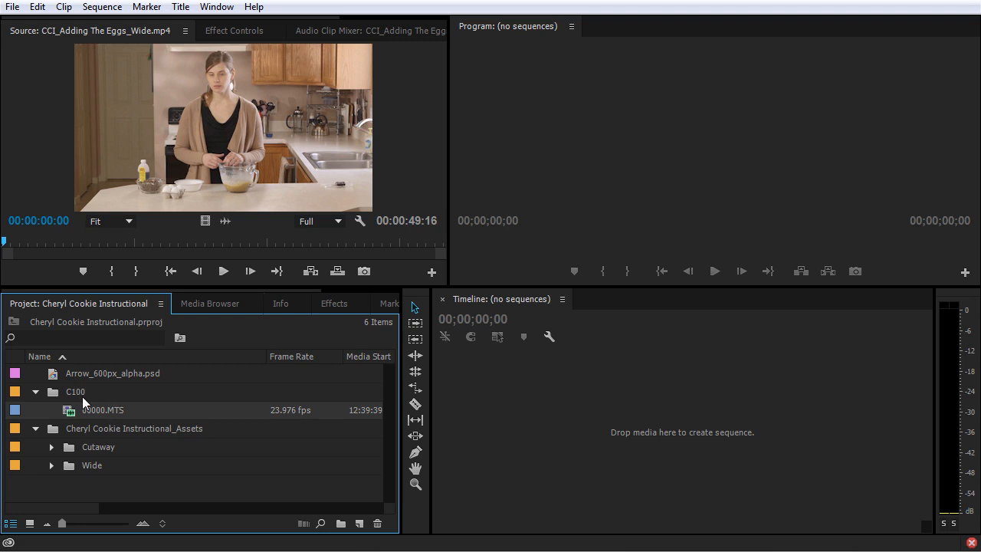
mouse_move(102, 410)
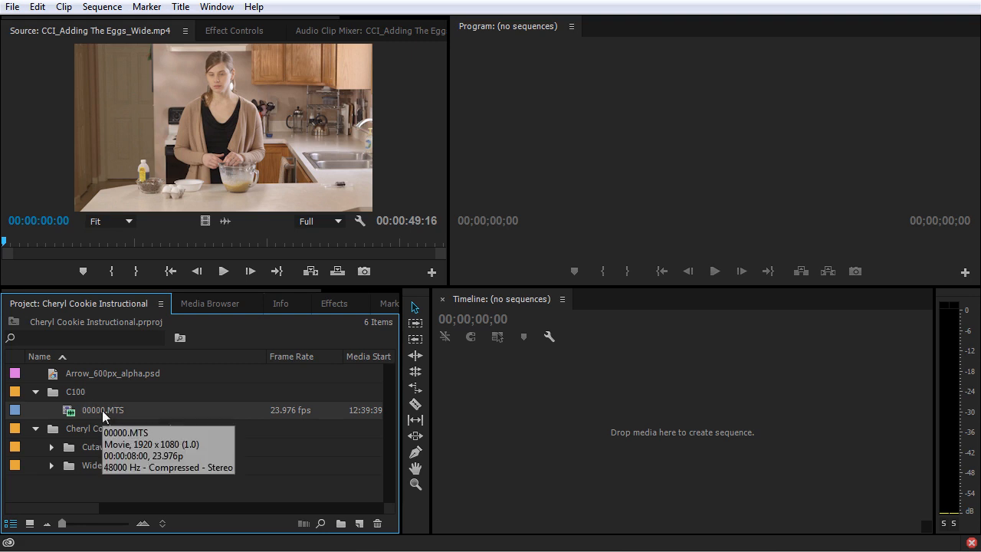
Step: Import clip 00000 from the PRIVATE folder a second time without selecting the C100 bin
click(219, 307)
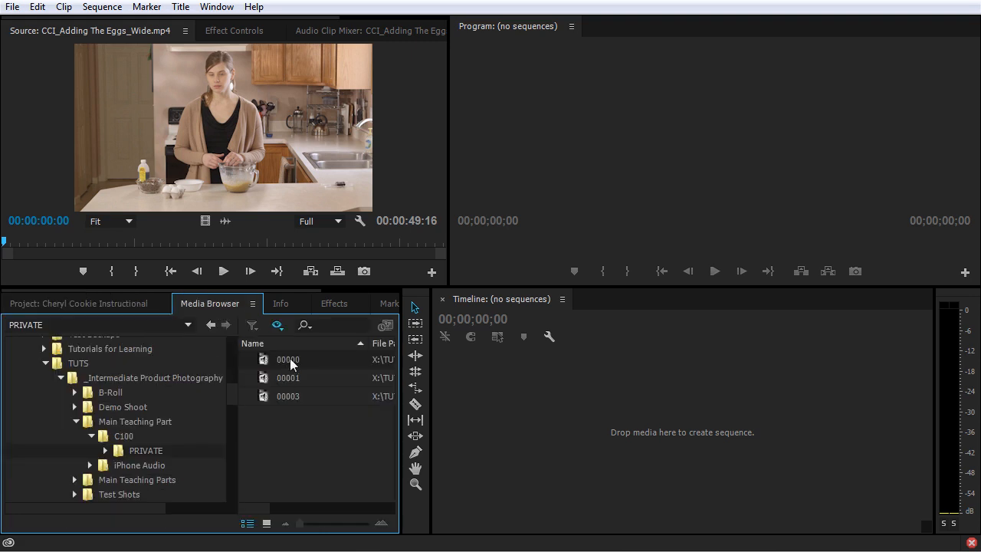
right_click(309, 359)
click(345, 374)
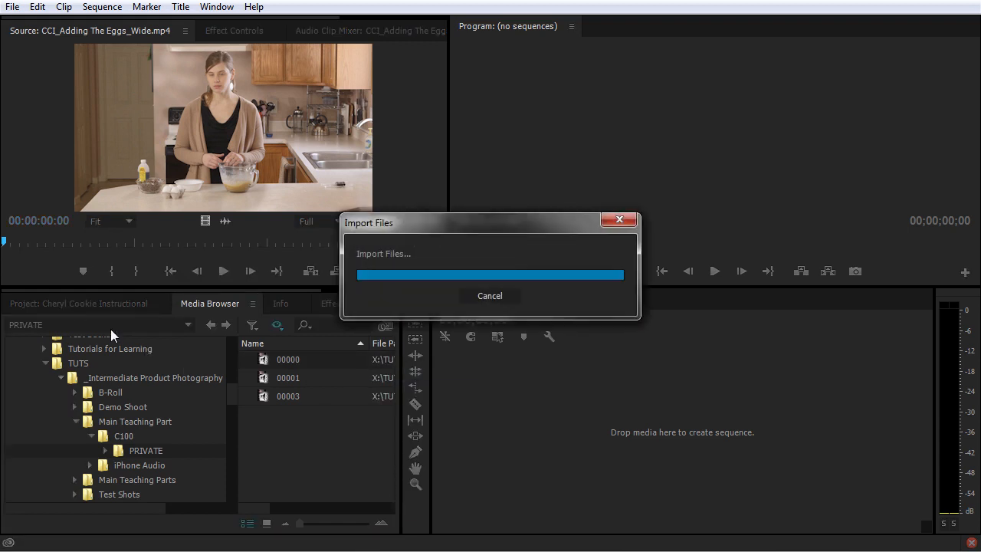
click(109, 303)
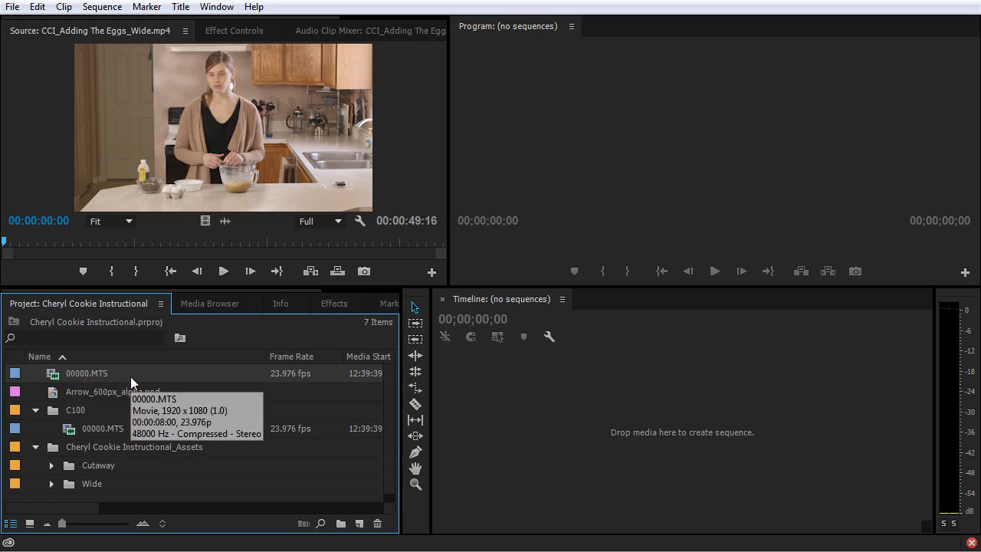
Step: Delete the duplicate 00000.MTS clip from the project's root level, keeping the copy in C100
click(69, 413)
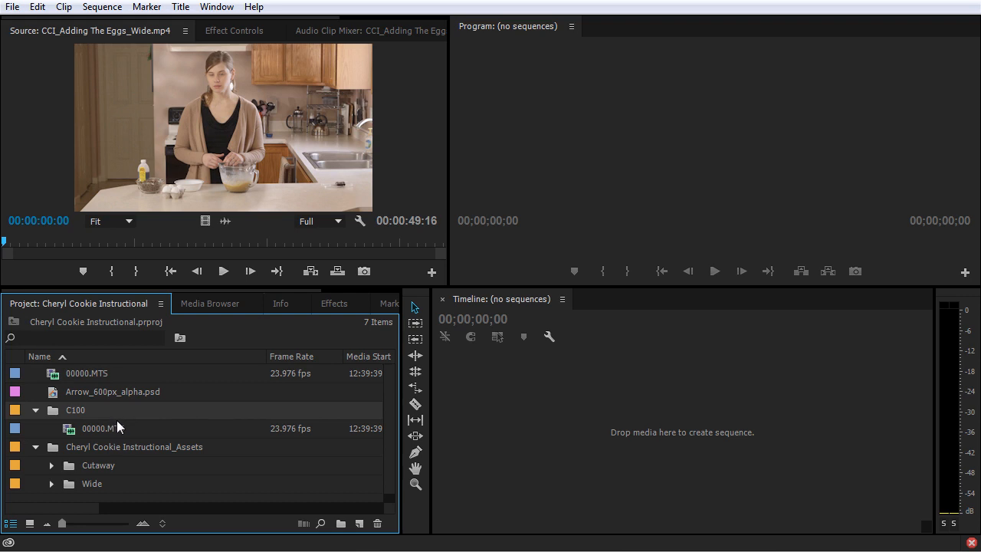
click(56, 374)
key(Delete)
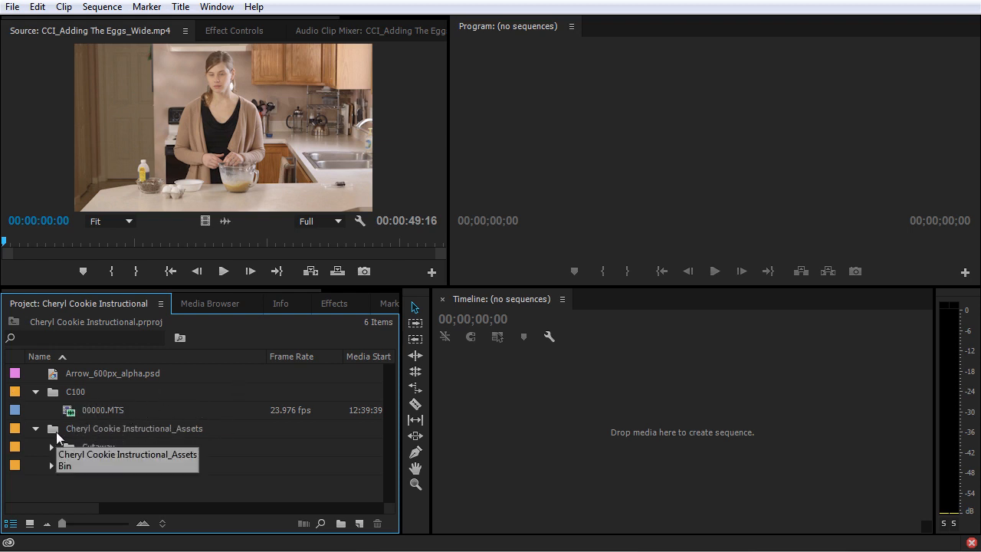
Step: Collapse the existing bins and create a new root-level bin named Footage
click(37, 392)
click(36, 410)
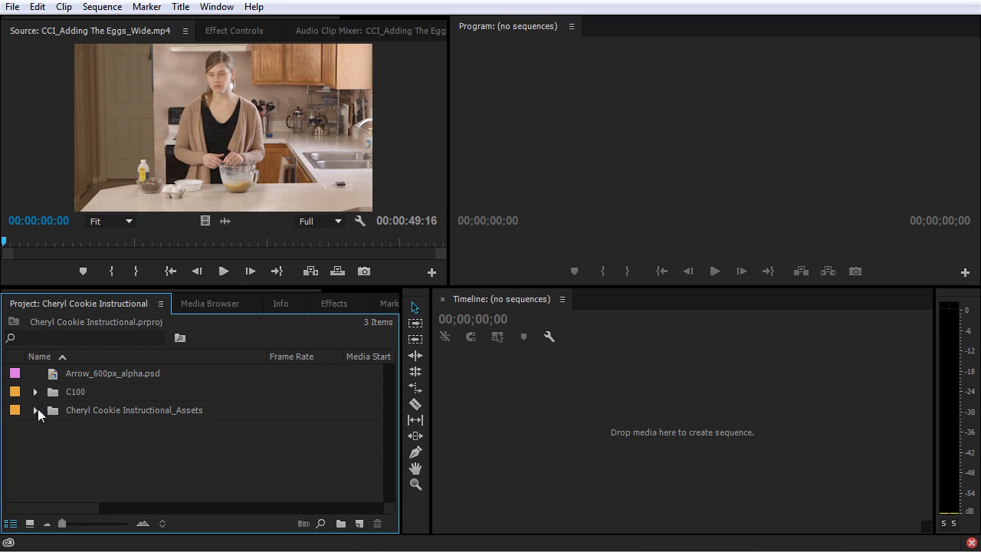
click(341, 524)
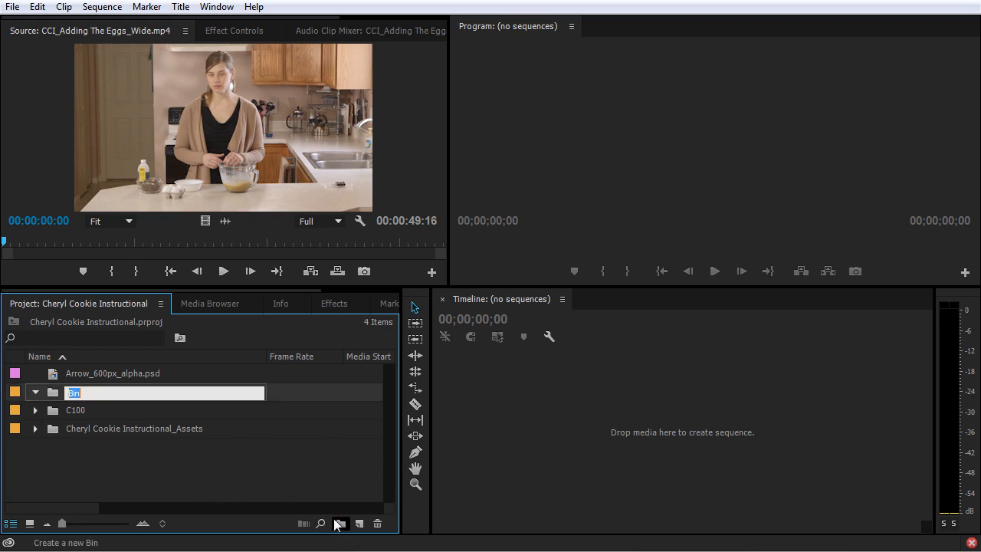
text(Footage)
key(Return)
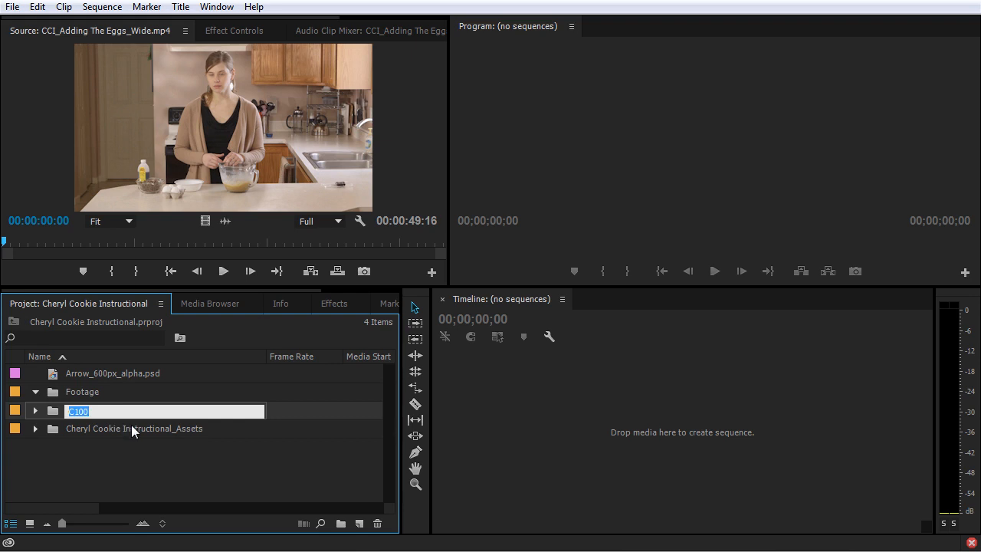
Step: Move the C100 bin and the cookie instructional assets bin into Footage, check its contents and collapse it
drag(114, 443, 79, 396)
click(35, 392)
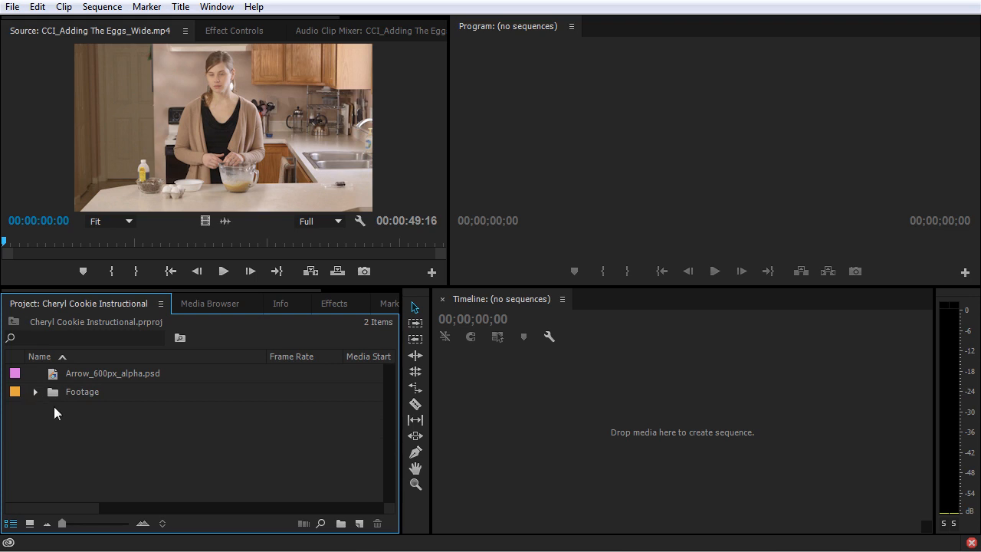
click(36, 392)
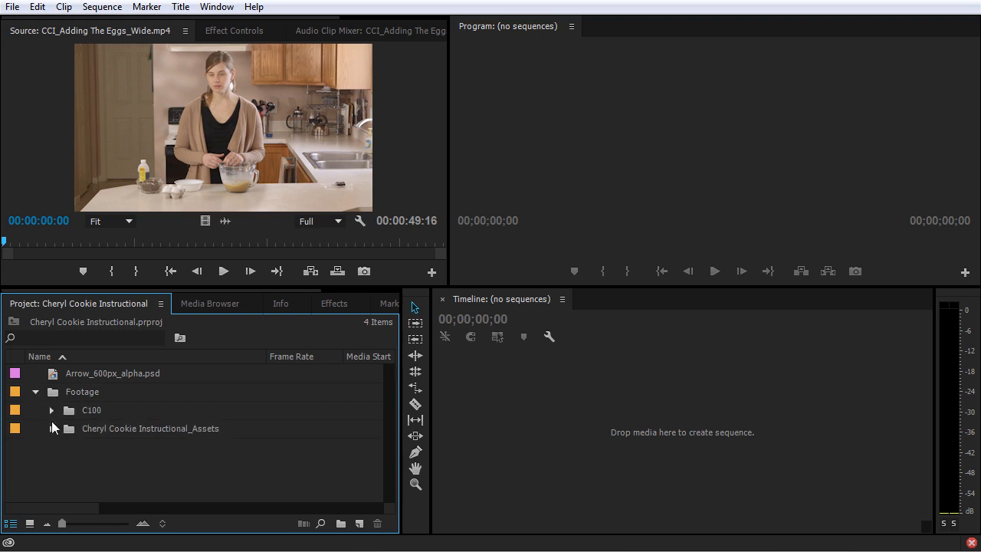
click(52, 427)
click(51, 428)
click(36, 391)
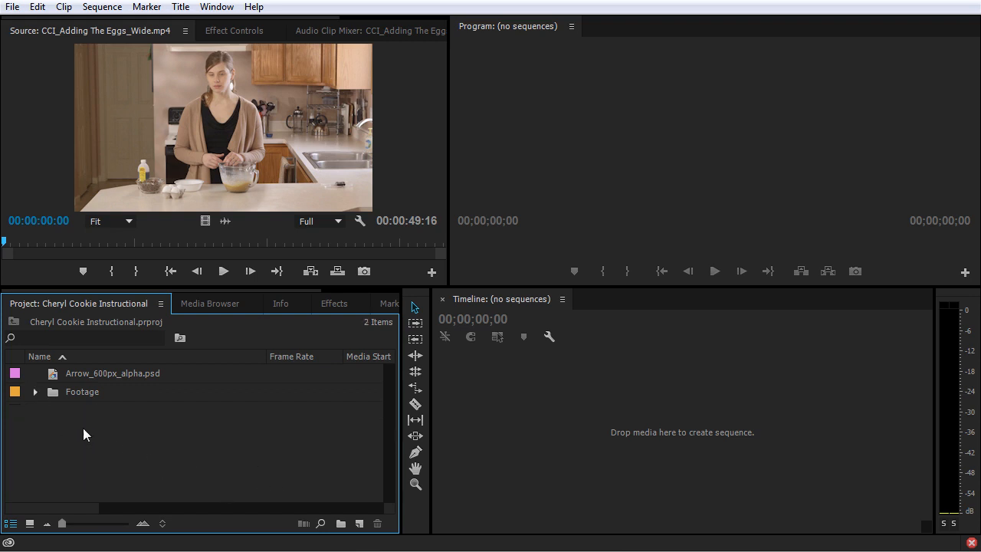
Step: Put Arrow_600px_alpha.psd into a new bin named Stills
click(54, 376)
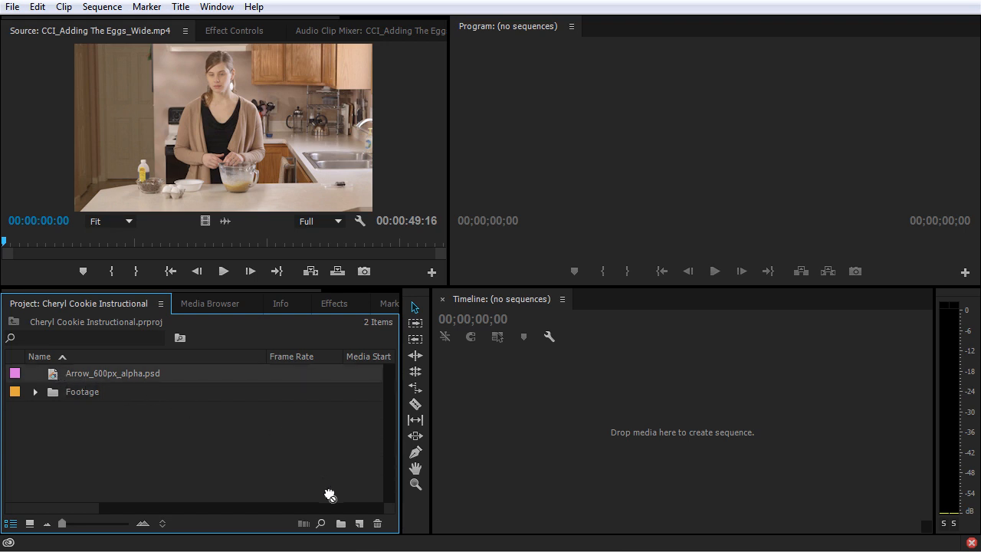
click(340, 523)
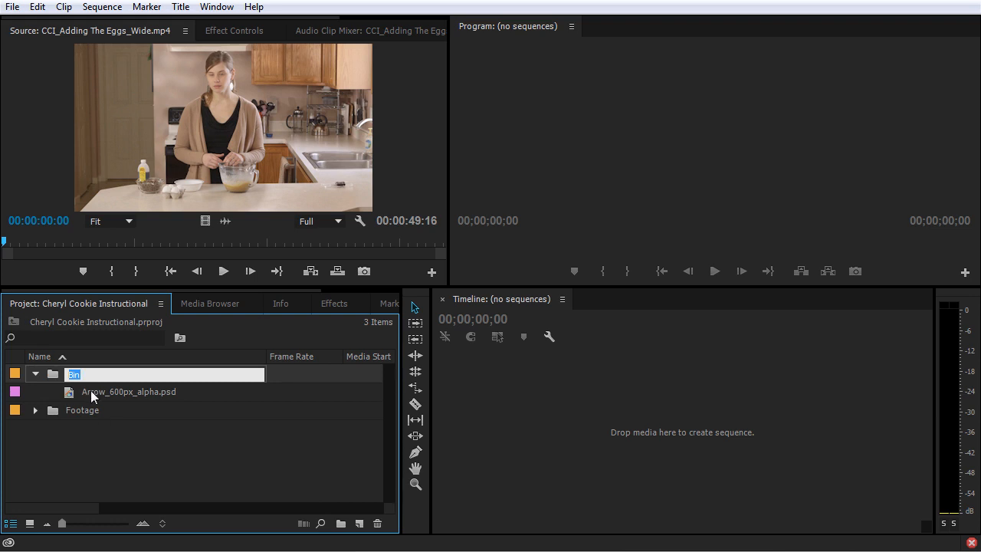
text(St)
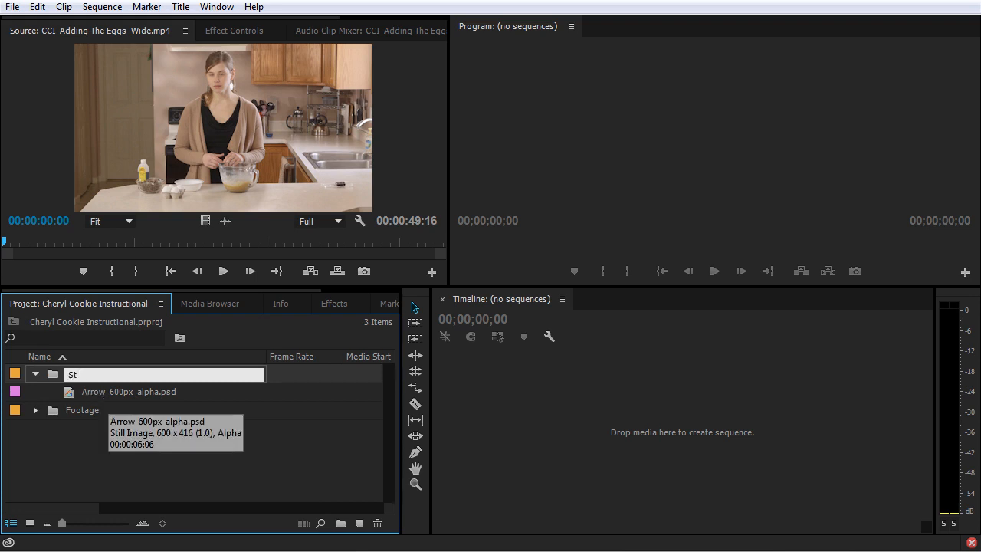
text(ills)
key(Tab)
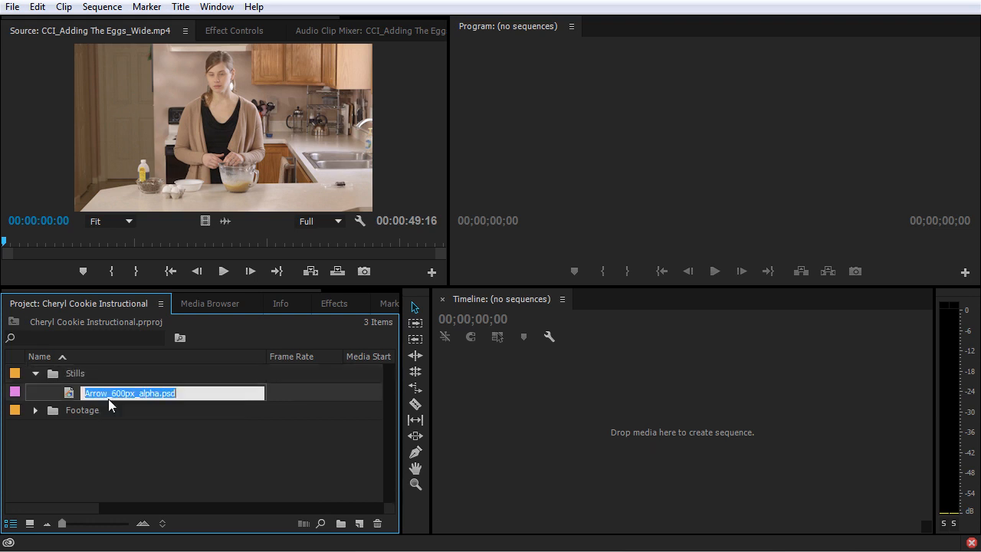
Step: Put Arrow_600px_alpha.psd into a new sub-bin named Graphics inside Stills
click(72, 397)
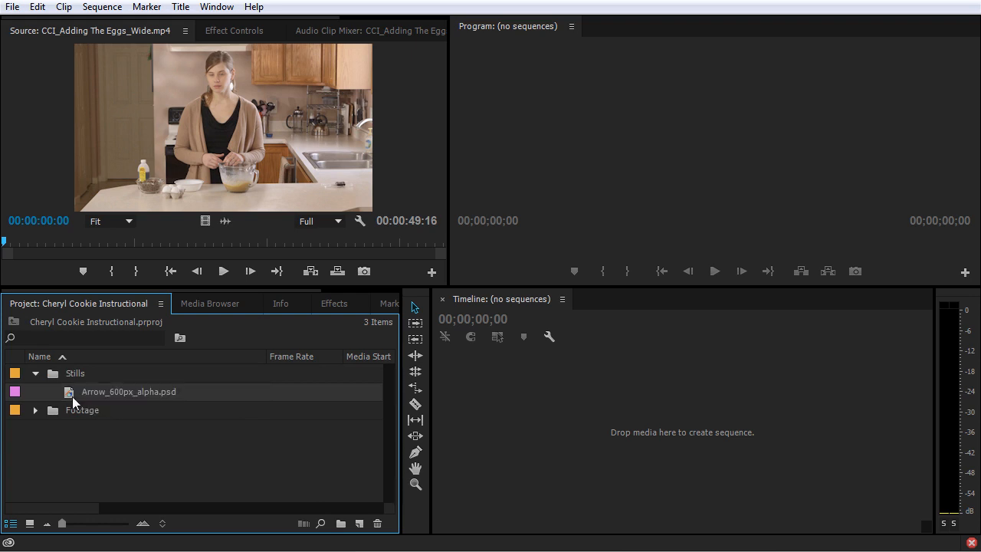
click(342, 523)
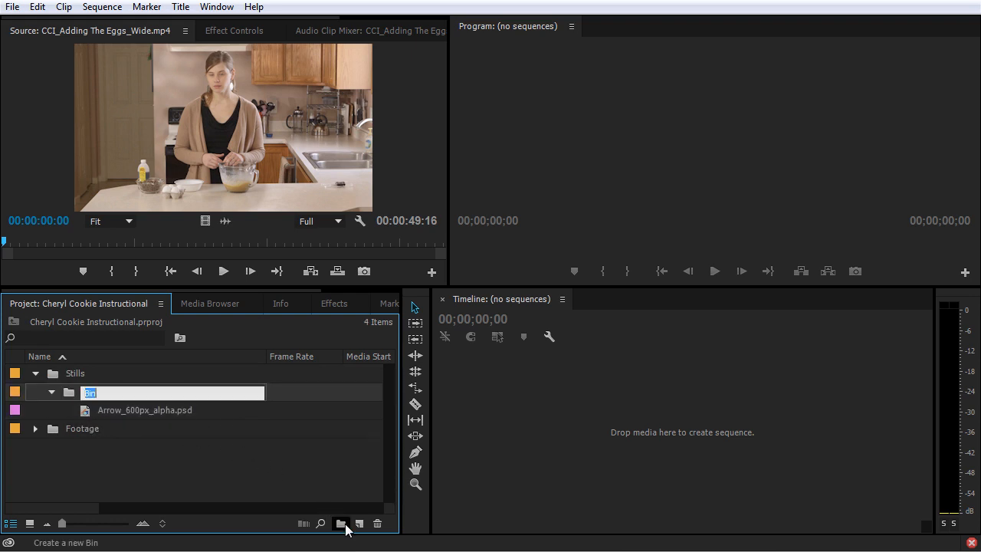
text(Graphics)
key(Return)
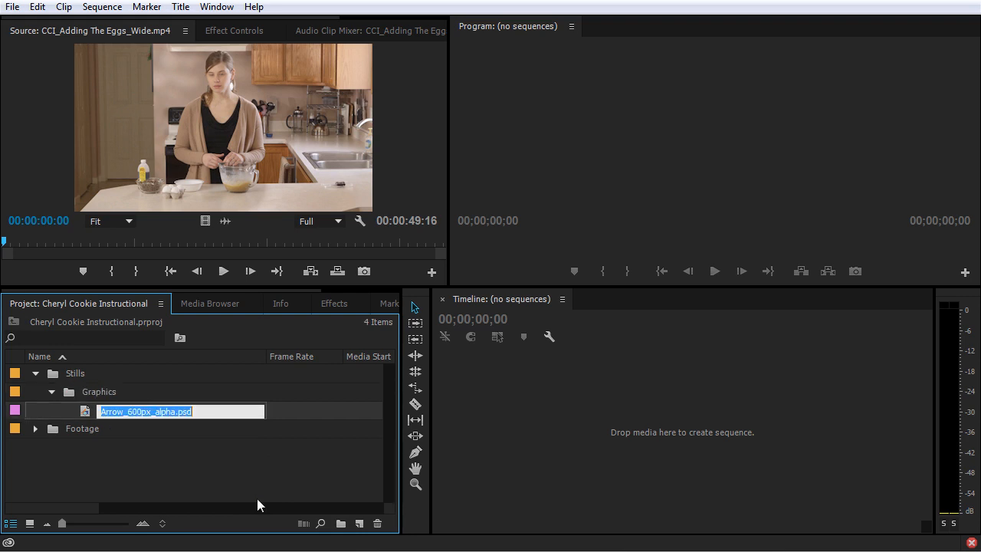
click(52, 391)
click(52, 391)
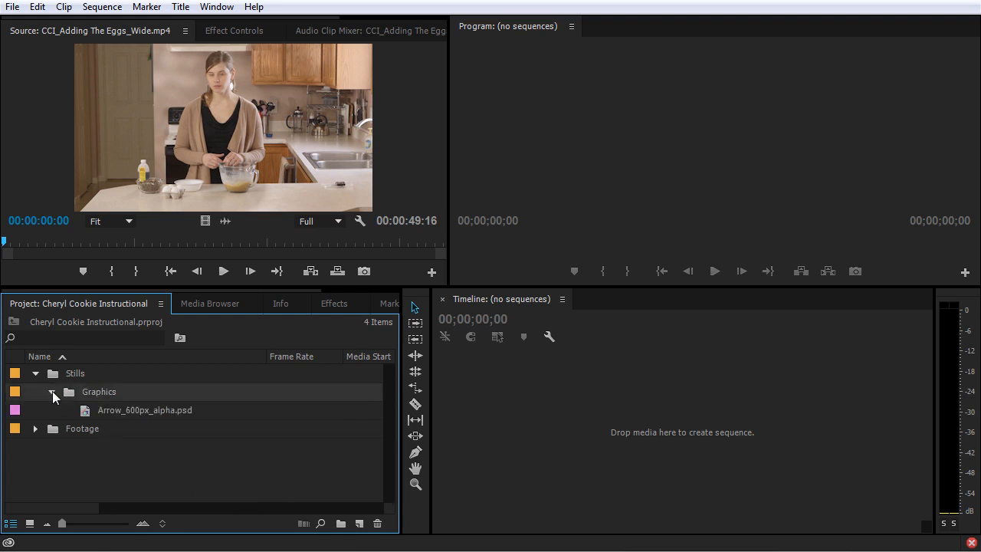
Step: Switch to the Explorer window and import 7D Photos_IMG_4946, 4952 and 4986 from Edits_SM into the Stills bin
key(alt+Tab)
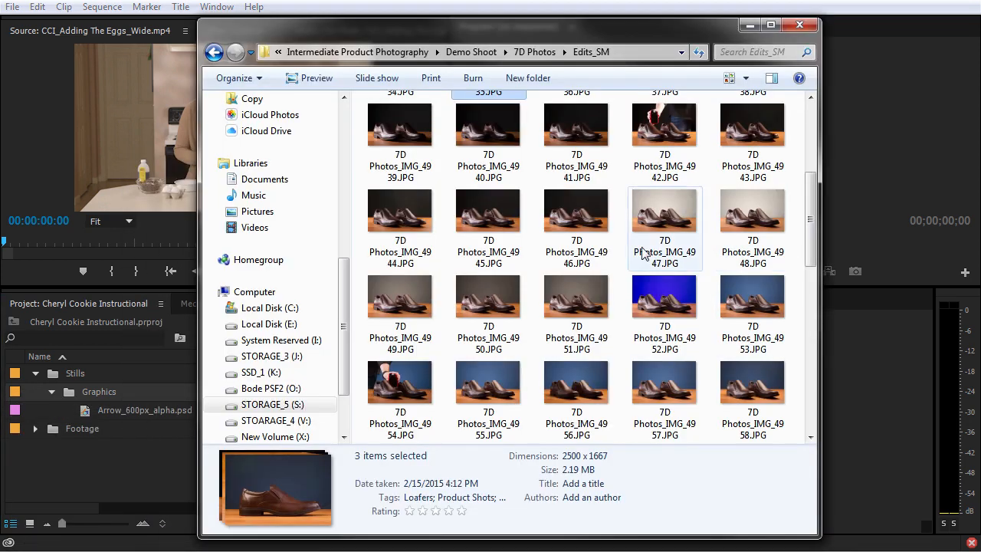
click(572, 219)
ctrl+click(671, 293)
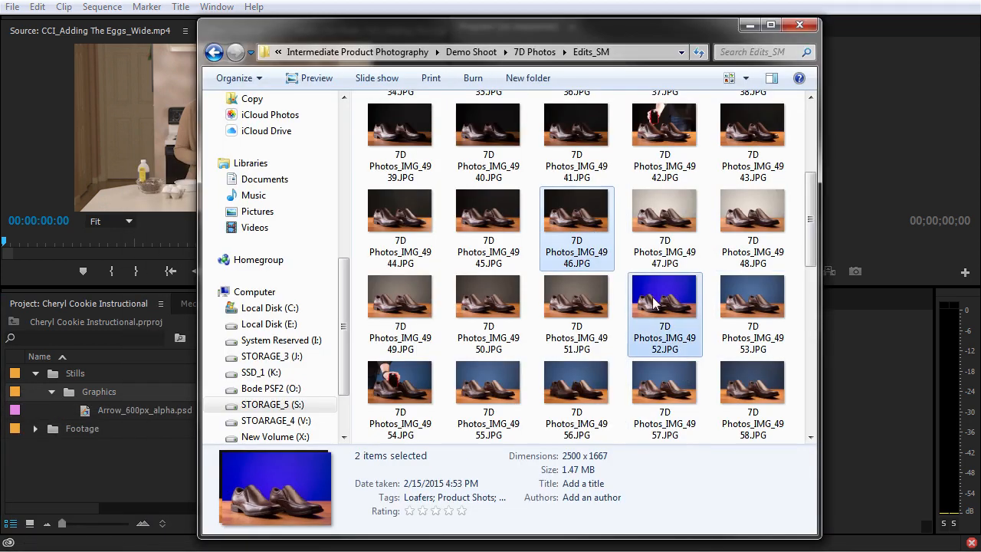
scroll(651, 305, down, 7)
ctrl+click(585, 303)
drag(585, 303, 74, 372)
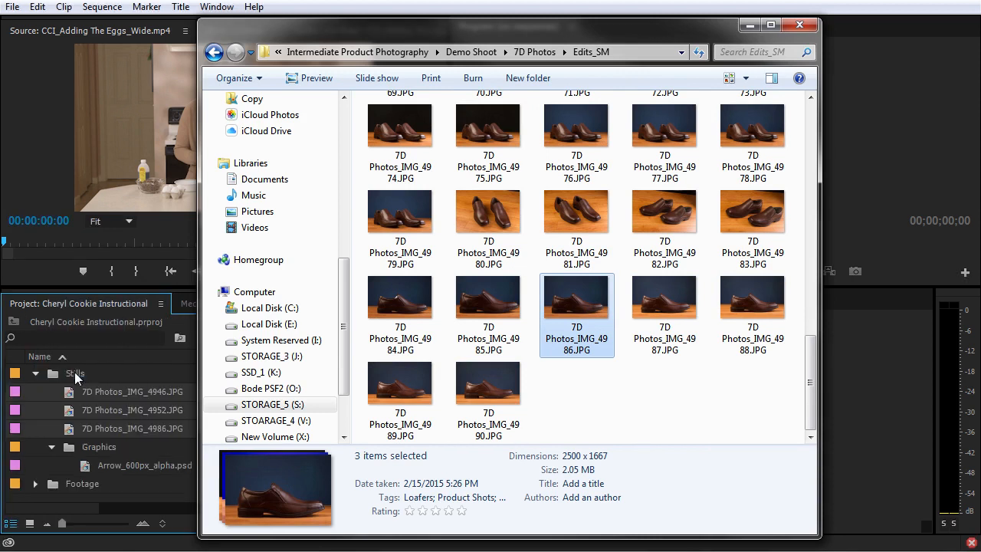
Step: Put the three 7D Photos JPGs into a new sub-bin named Photos inside Stills and collapse Stills
click(51, 373)
click(67, 393)
shift+click(72, 428)
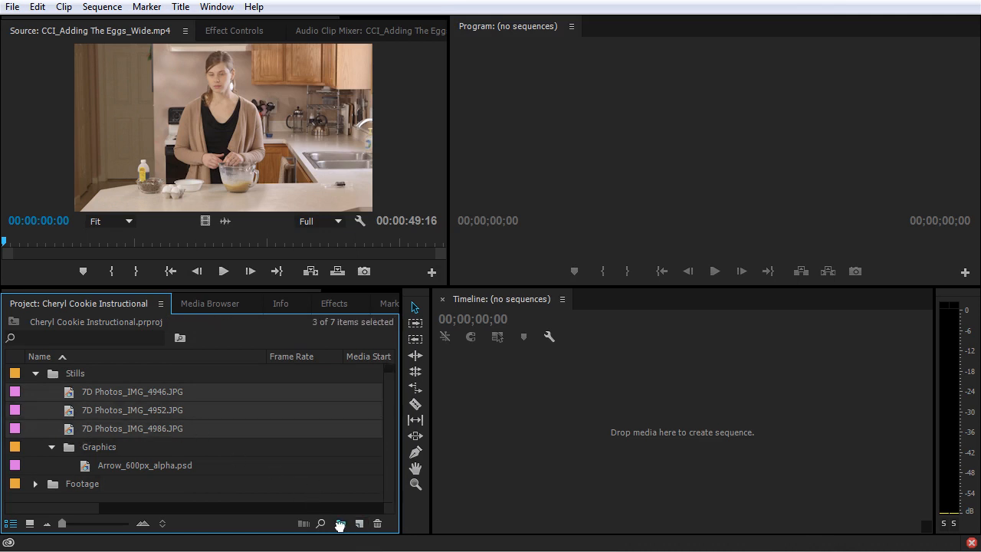
click(341, 525)
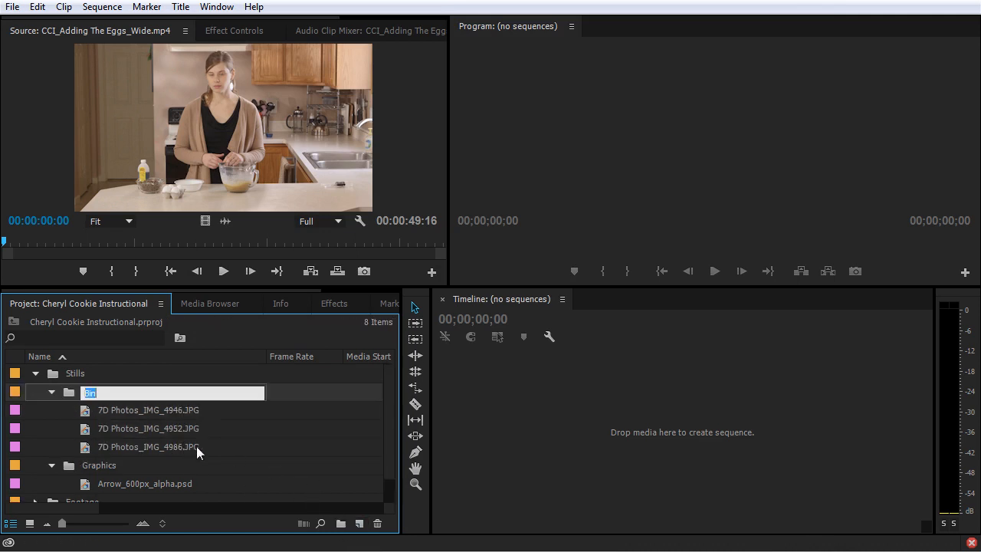
text(Photos)
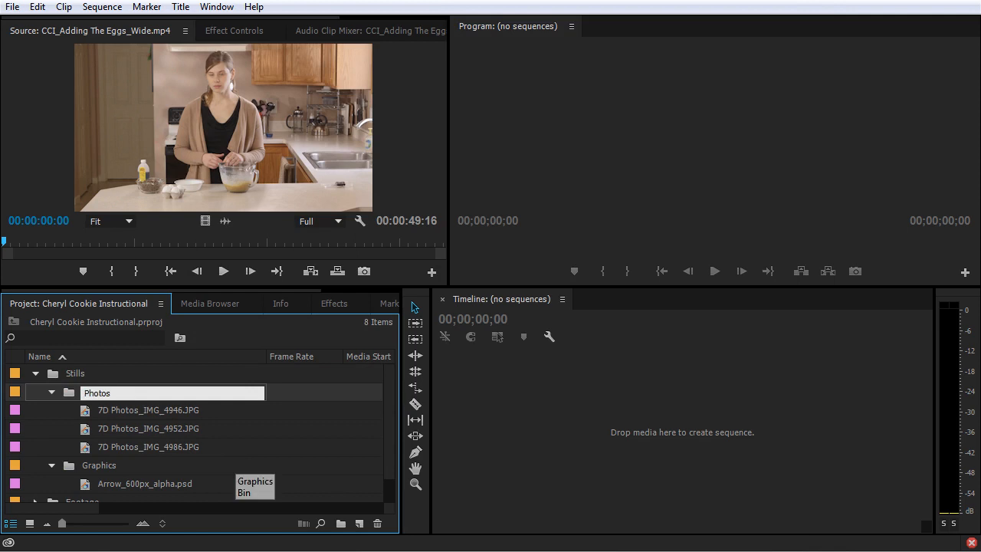
key(Tab)
click(161, 401)
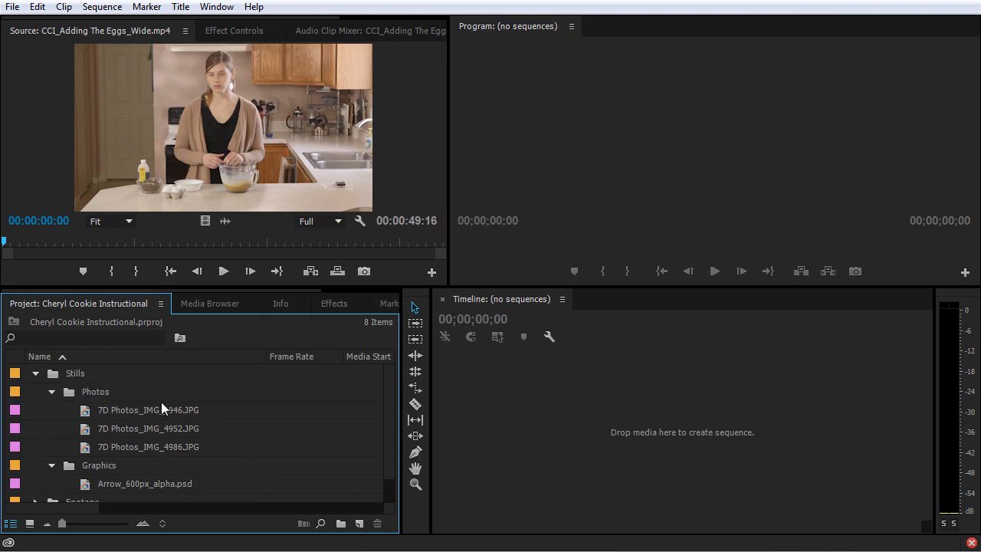
click(36, 374)
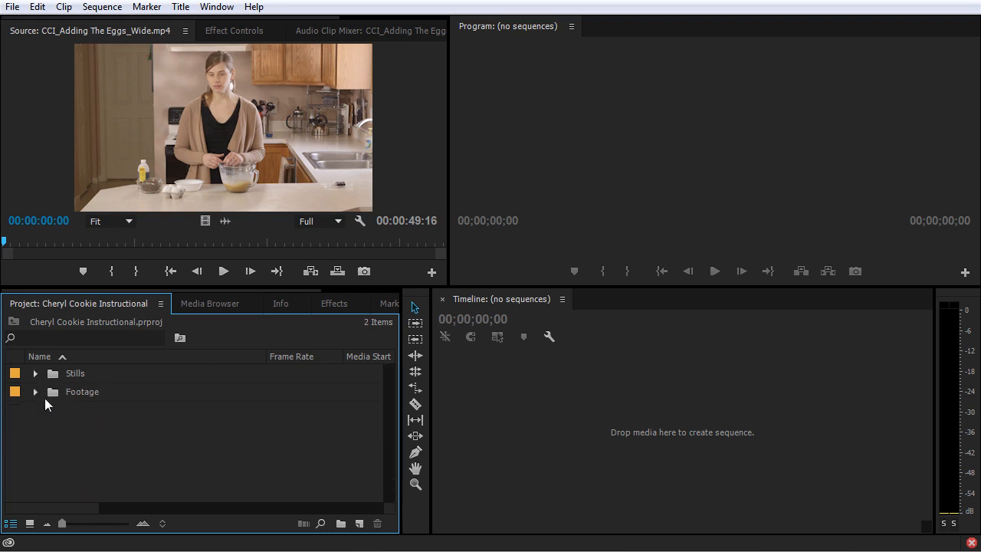
Step: Create two empty top-level bins named Audio and Titles
click(343, 530)
text(Audio)
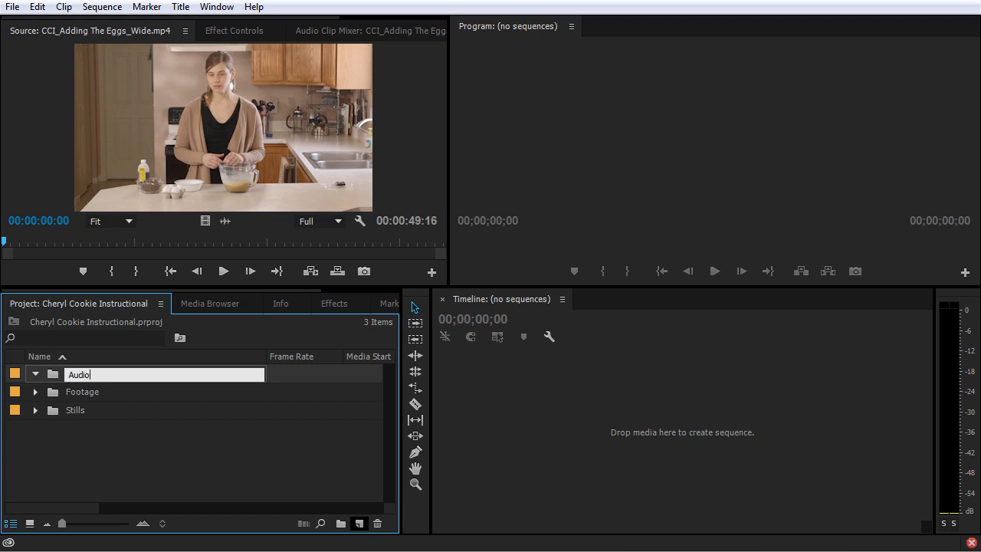
key(Tab)
click(223, 448)
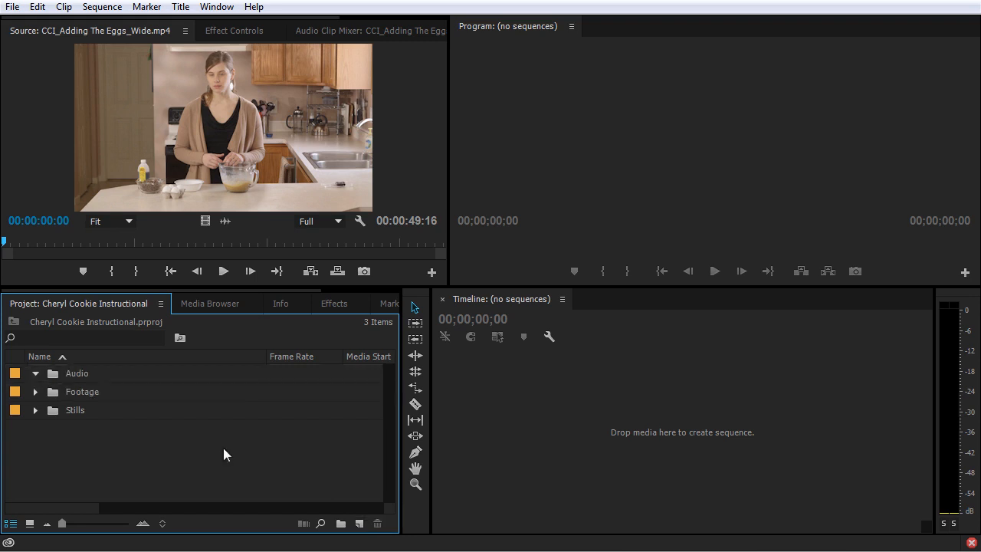
click(341, 524)
text(Titles)
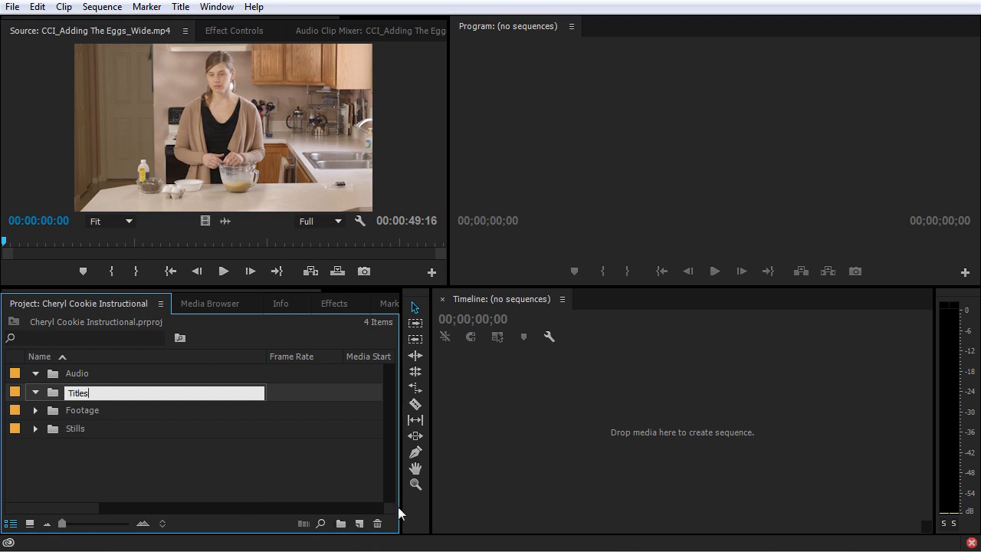
click(253, 479)
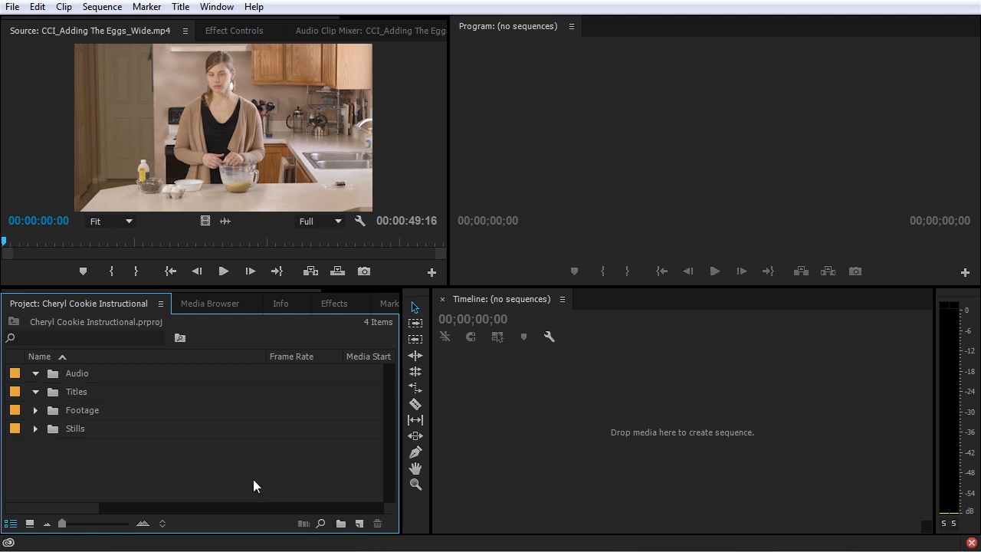
Step: Create two more empty top-level bins named Sequence and Mattes
click(342, 524)
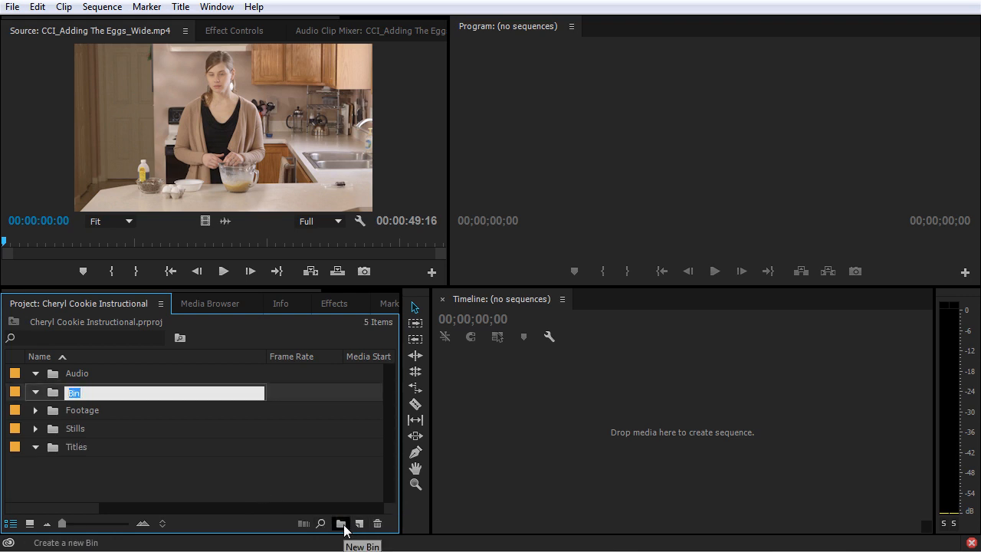
text(Sequence)
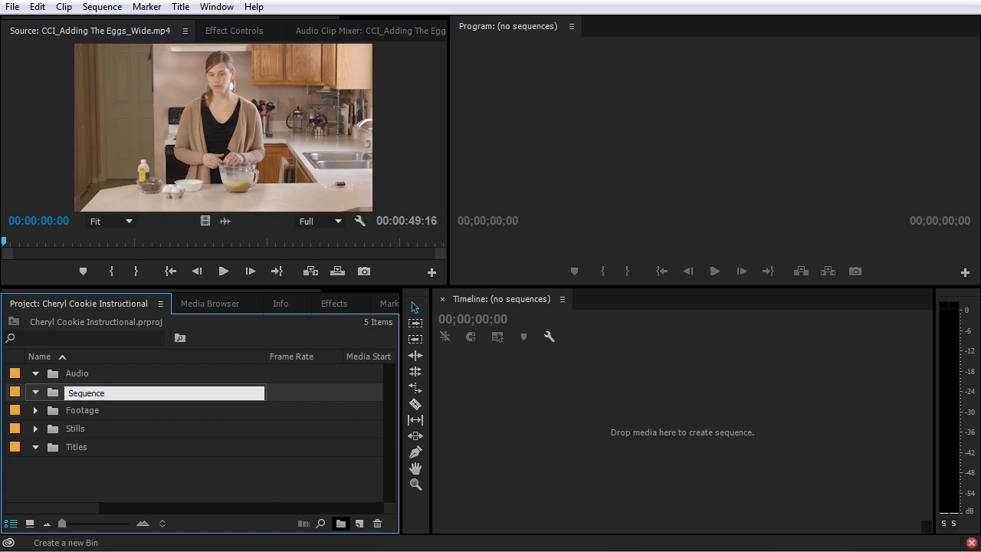
click(289, 508)
click(341, 524)
text(B)
key(BackSpace)
text(Mattes)
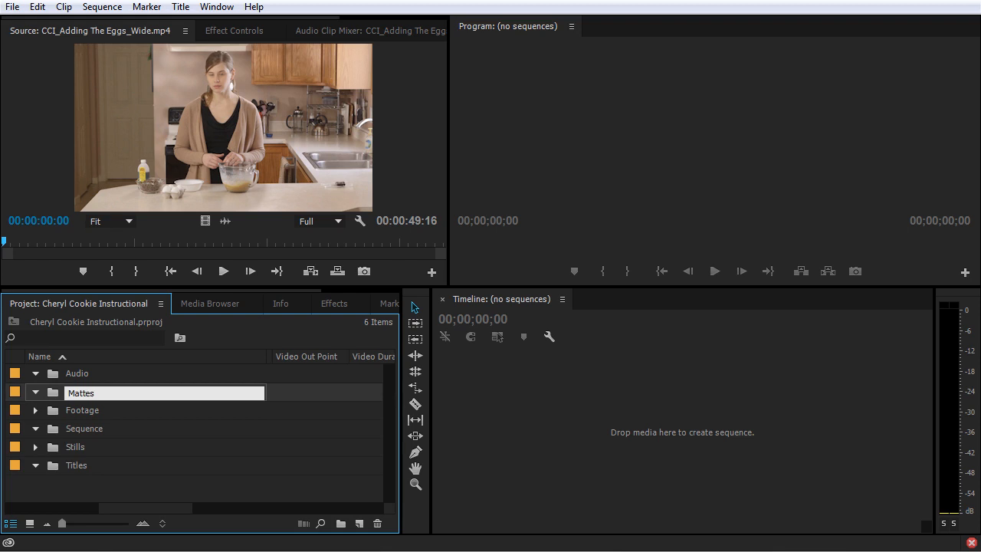
click(209, 480)
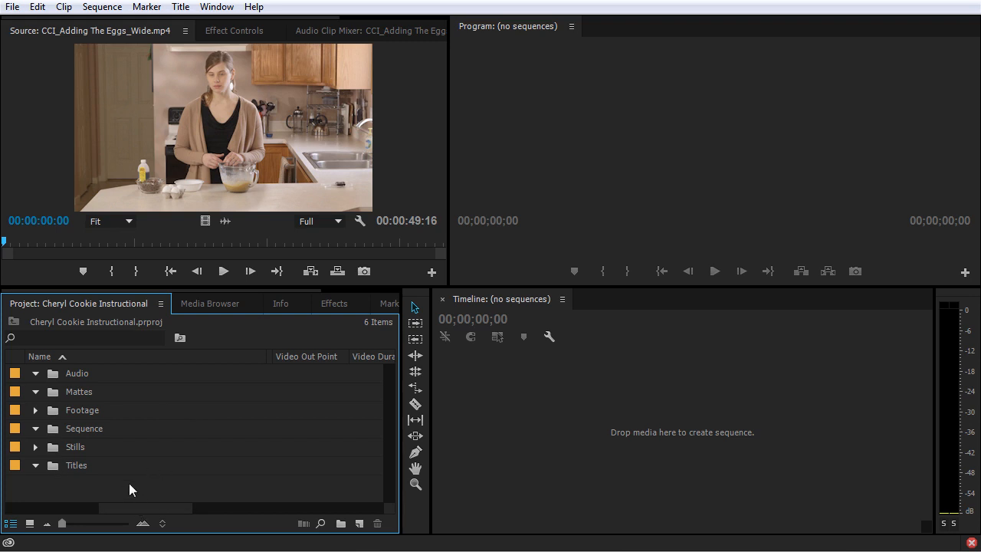
right_click(184, 374)
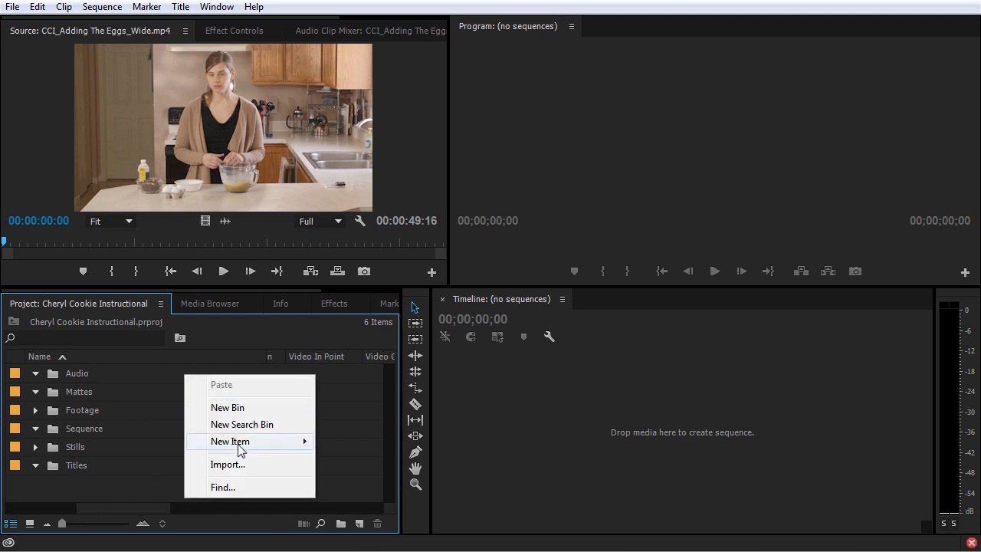
mouse_move(240, 450)
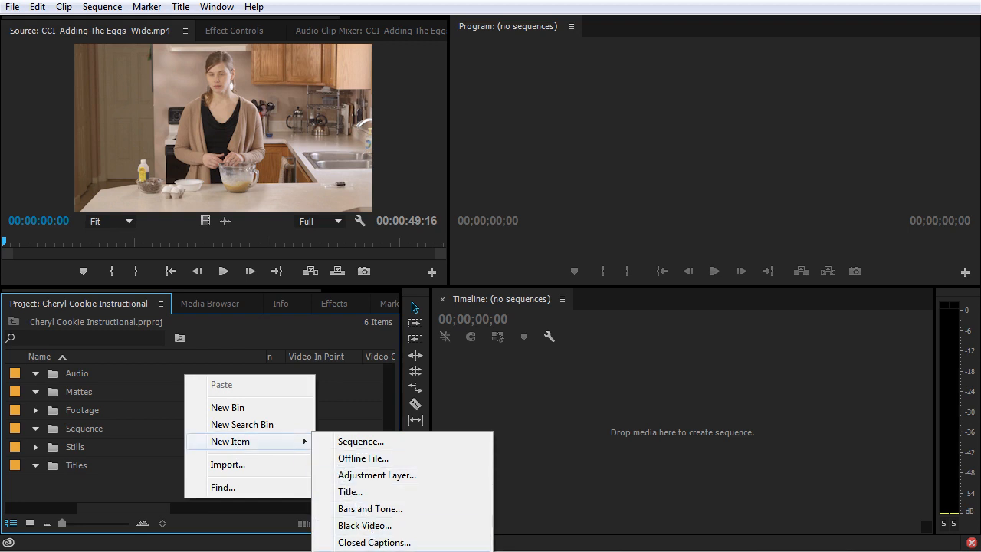
click(137, 483)
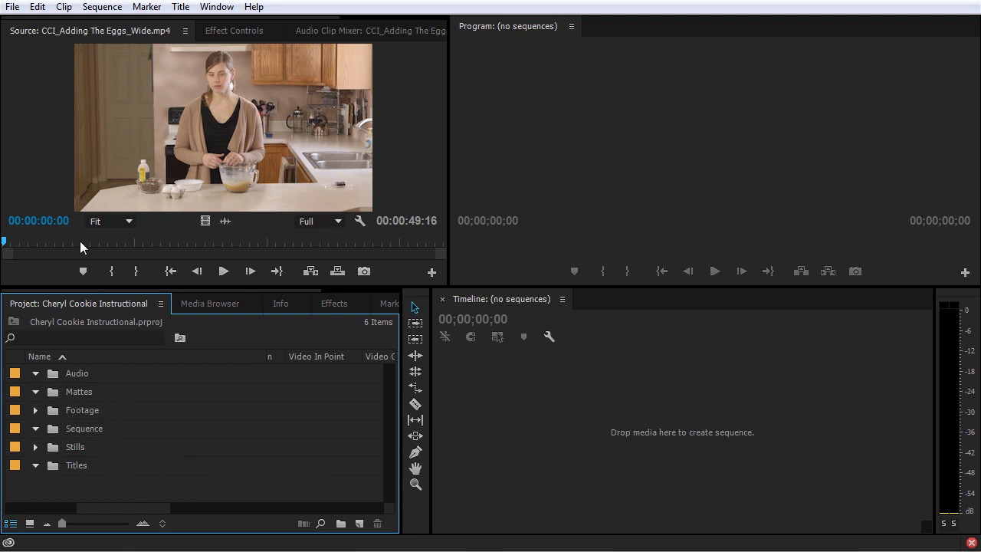
Step: Create a white 1920 x 1080, 23.976 fps color matte named White Matte, move it into the Mattes bin and collapse the bin
click(12, 7)
mouse_move(36, 25)
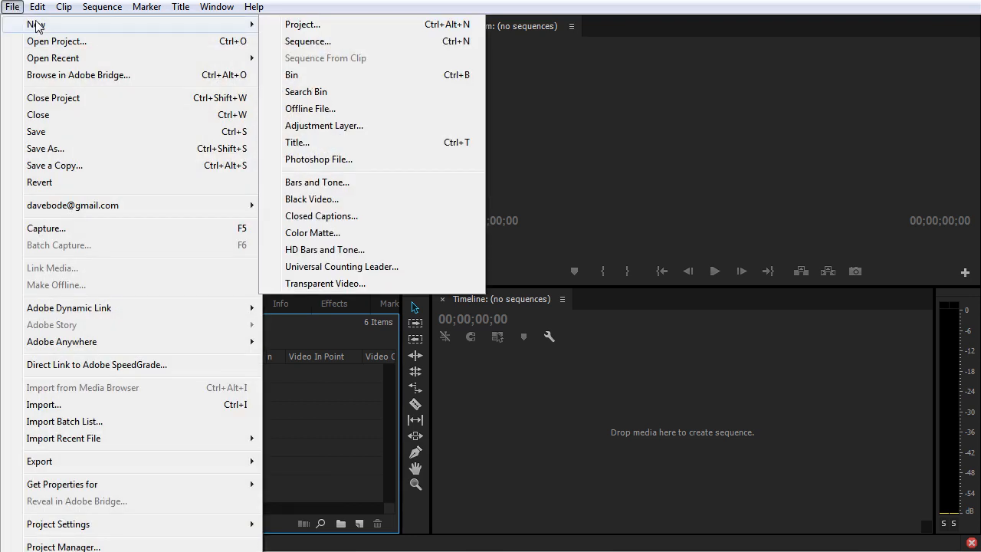
click(332, 233)
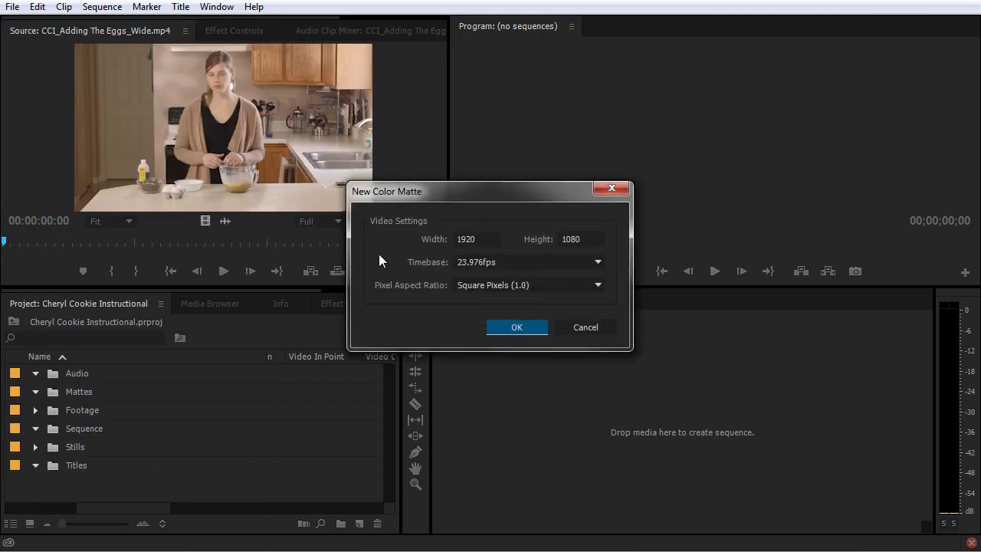
click(525, 328)
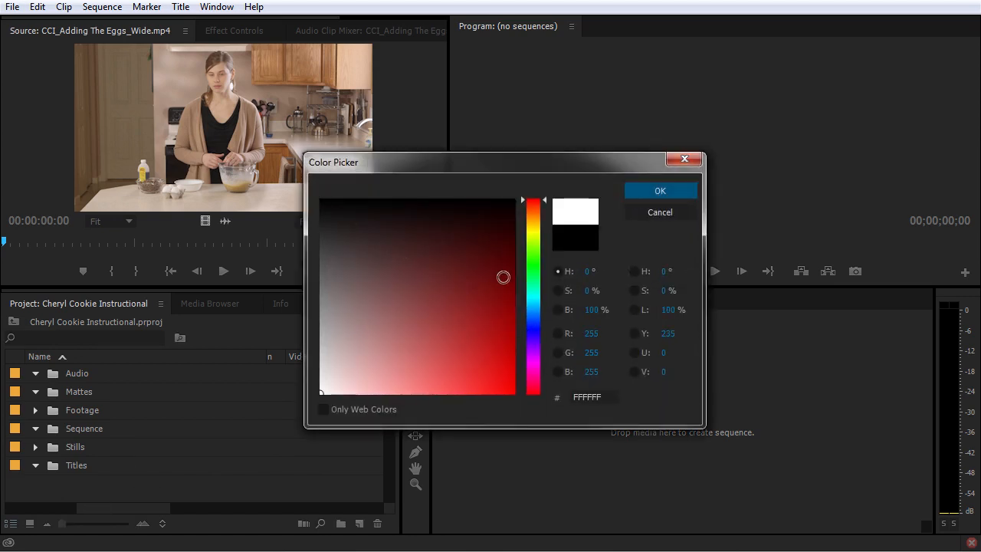
click(677, 192)
text(White Matte)
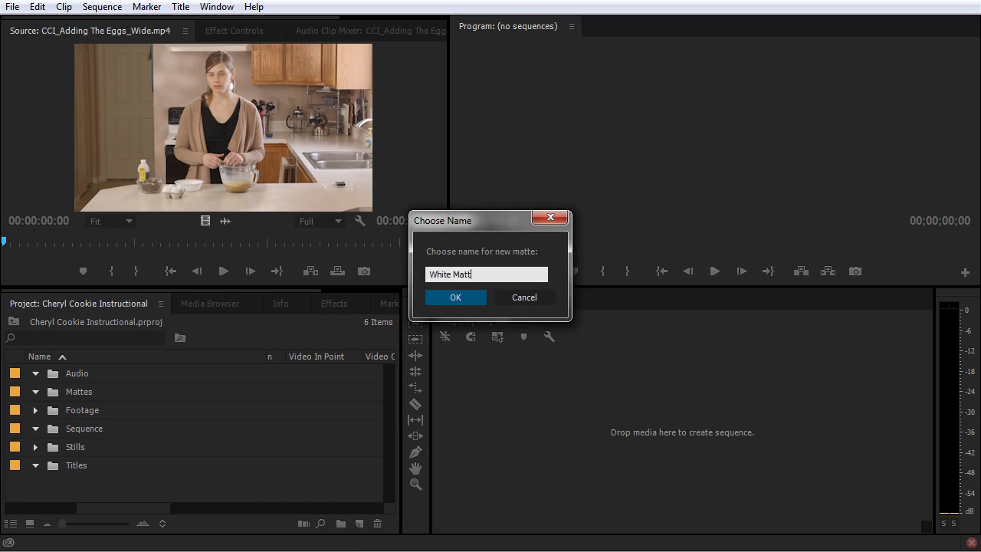
key(Return)
drag(61, 472, 56, 418)
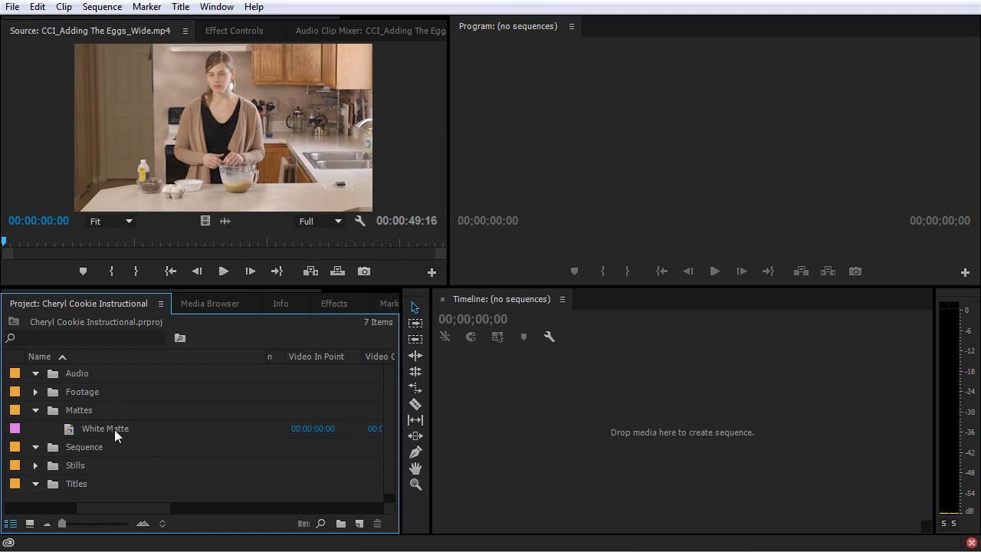
click(34, 410)
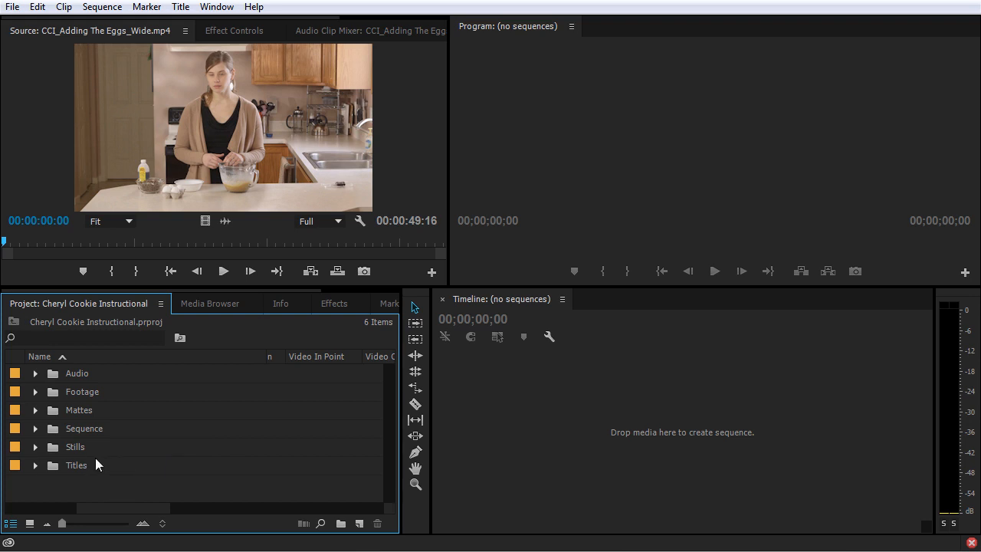
Step: Examine the clips in the Wide bin of the cookie instructional assets inside Footage, and collapse the sub-bins again
click(35, 392)
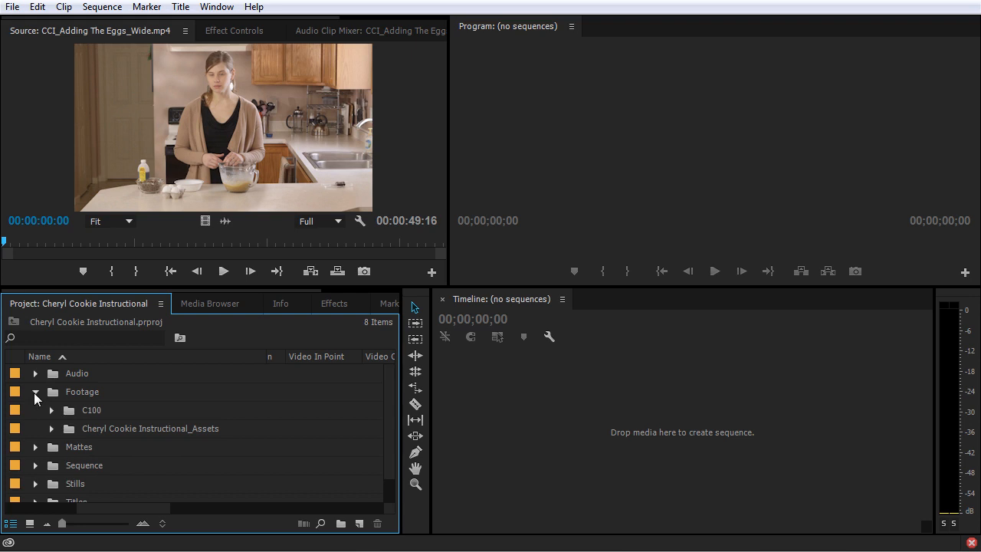
click(51, 428)
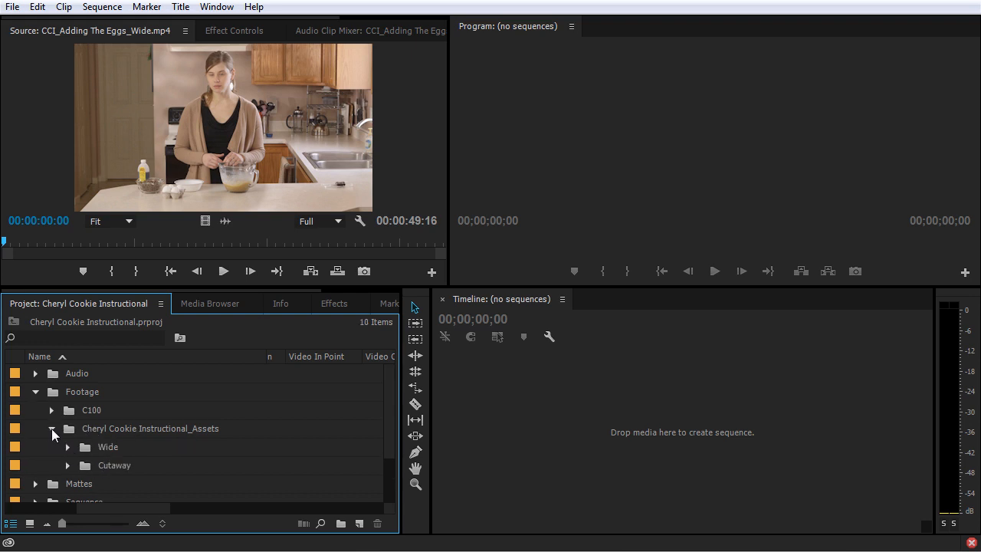
click(68, 447)
scroll(66, 452, down, 3)
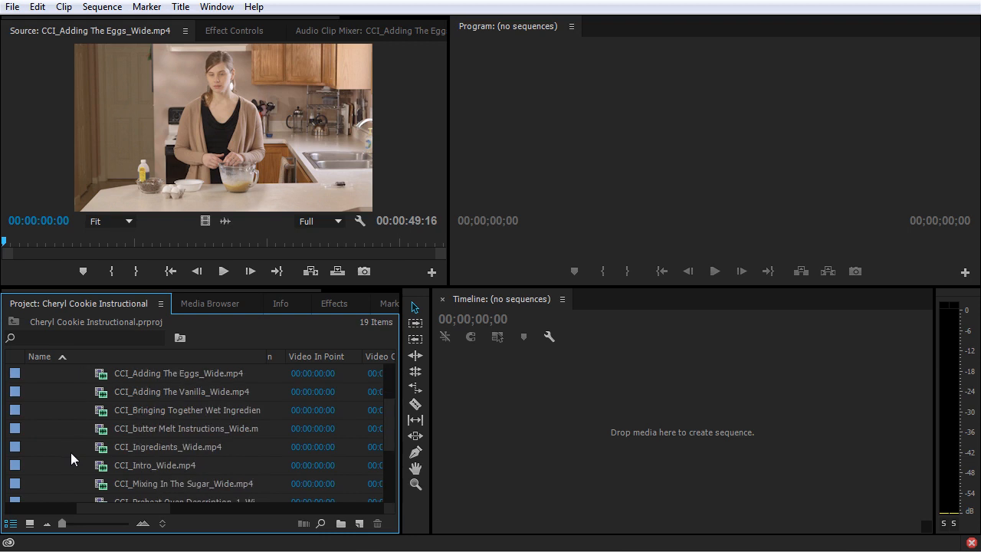
scroll(107, 420, down, 2)
scroll(106, 420, up, 4)
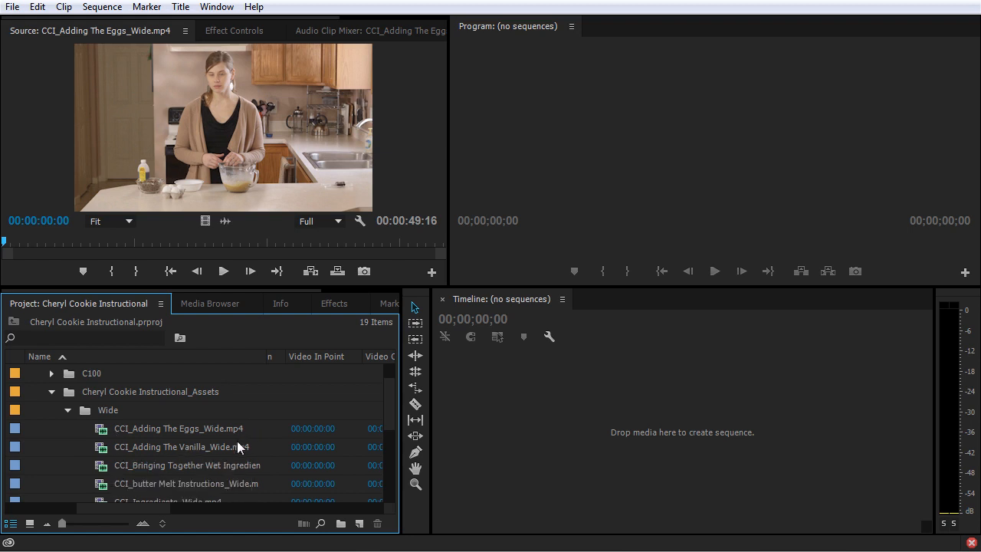
click(67, 411)
click(51, 392)
Step: Load the 00000.MTS clip from the C100 bin for preview and scrub through its footage
click(52, 391)
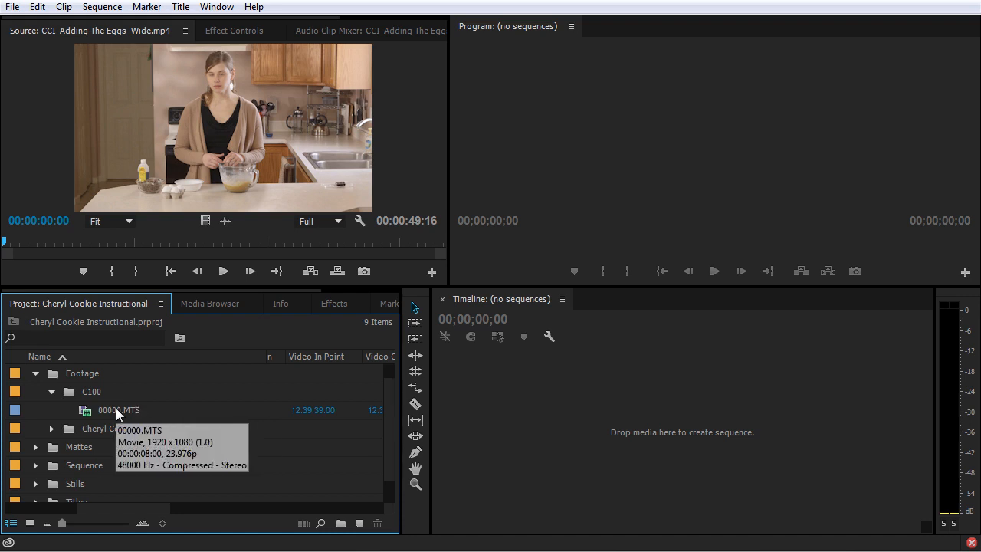
double_click(88, 410)
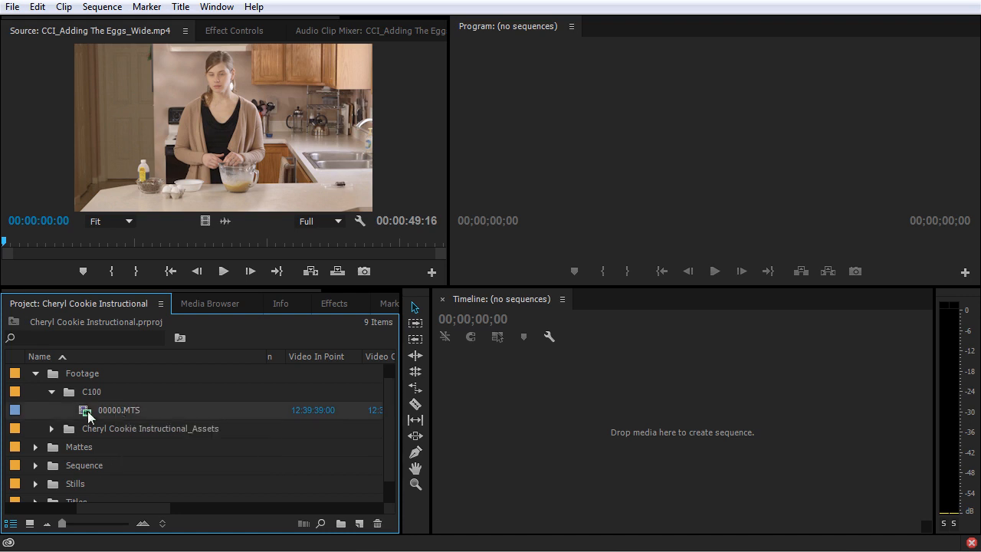
click(163, 242)
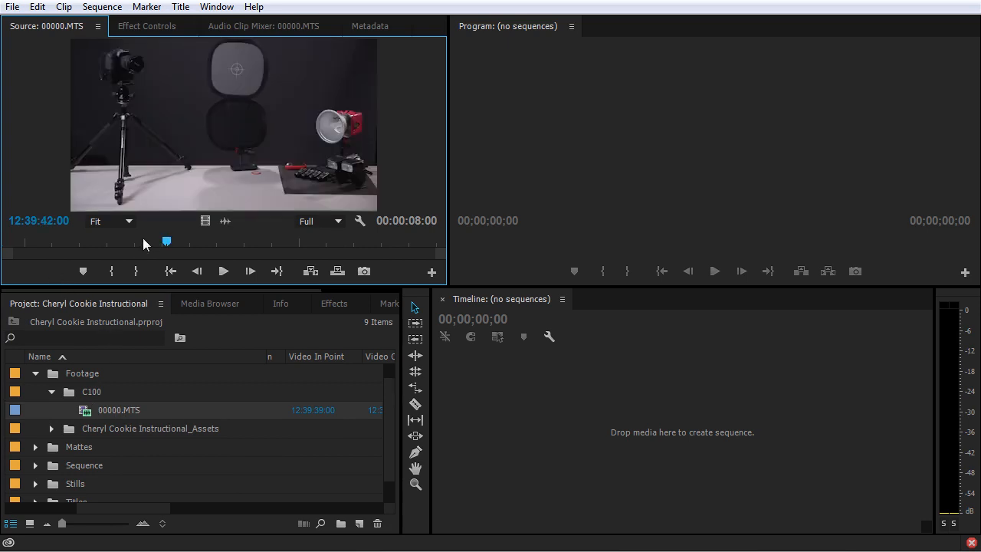
drag(95, 246, 188, 250)
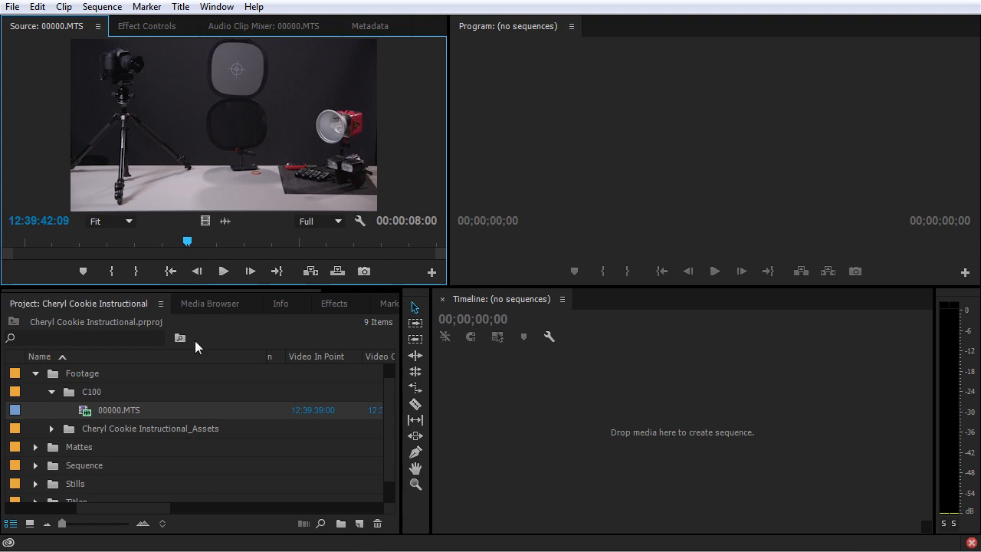
Step: Rename the 00000.MTS clip in the C100 bin as Table with Photo Stuff
click(86, 415)
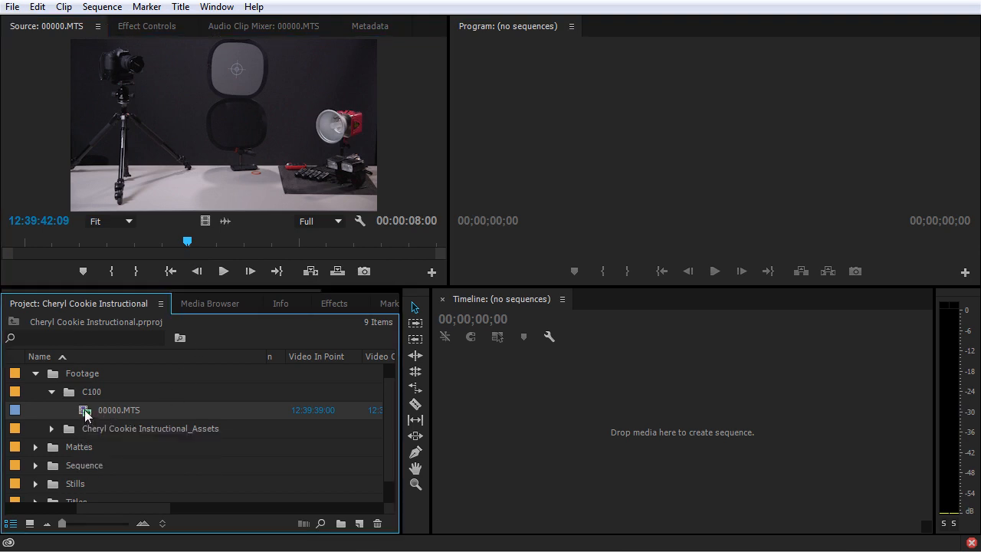
click(113, 410)
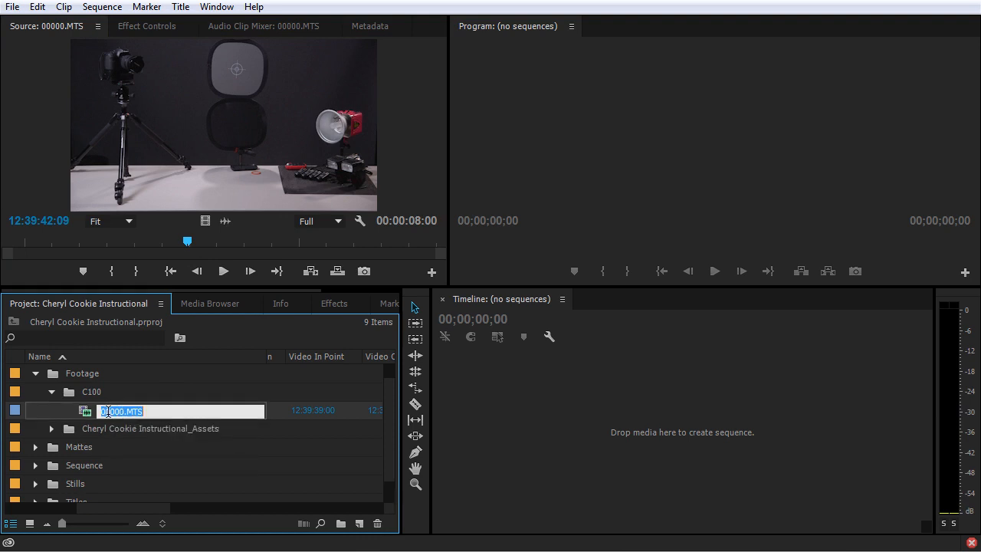
click(108, 412)
text(Table with Photo Stuff_)
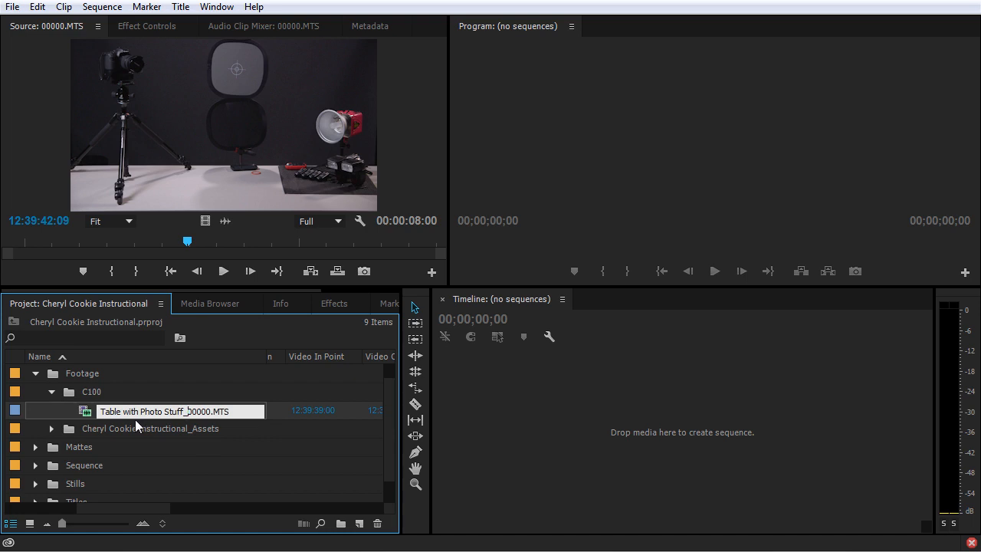
drag(187, 412, 238, 413)
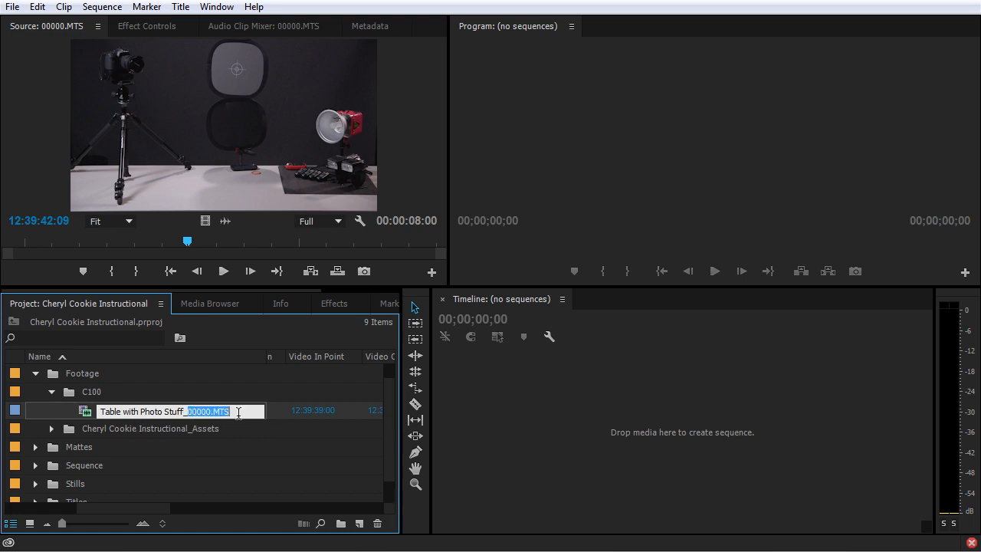
key(BackSpace)
key(BackSpace)
key(Return)
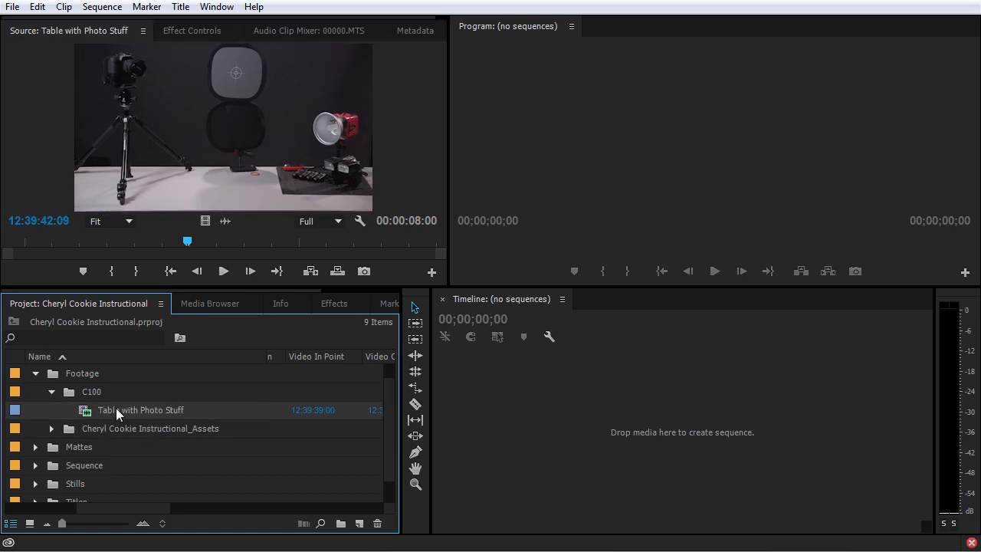
Step: Reveal the source file of the Table with Photo Stuff clip in Explorer, and minimise the Explorer window
right_click(94, 410)
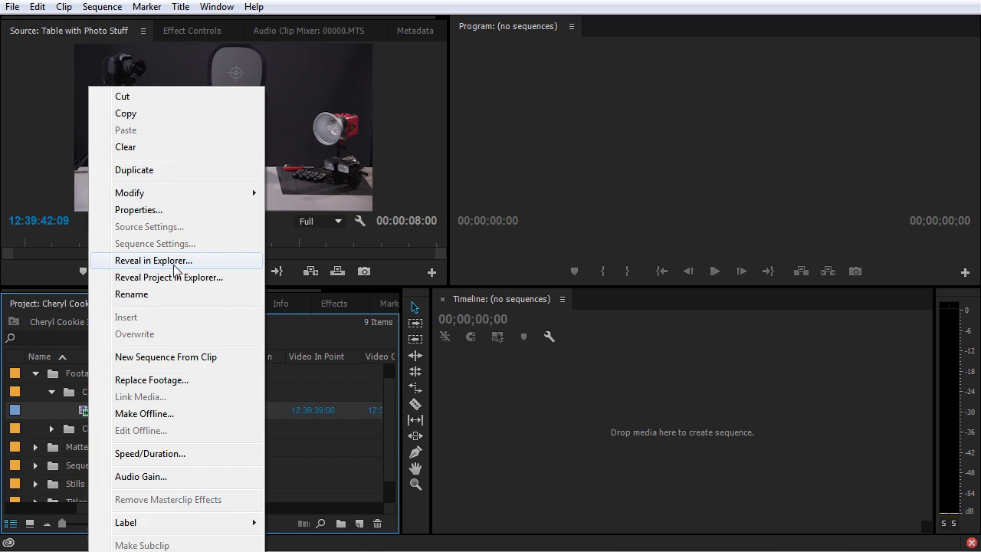
click(153, 260)
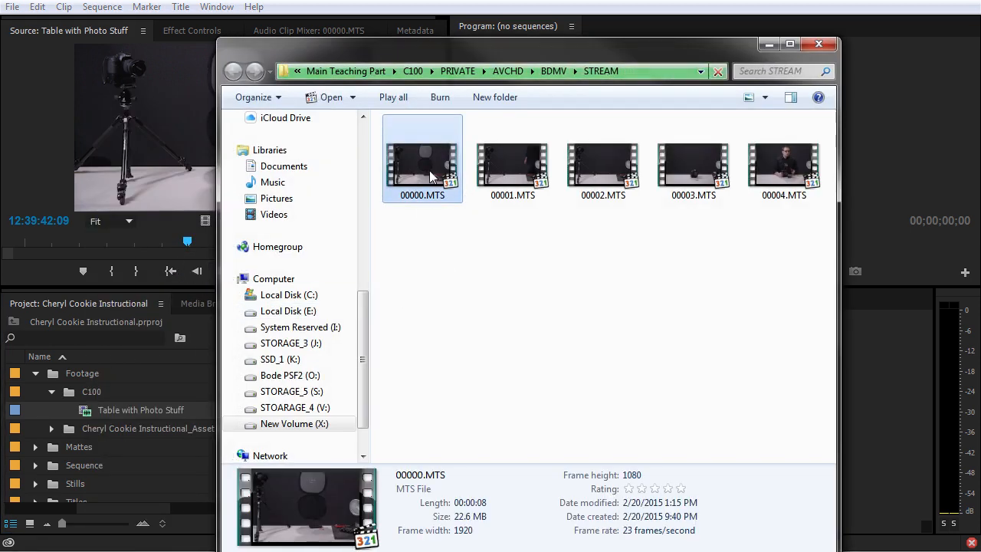
click(769, 44)
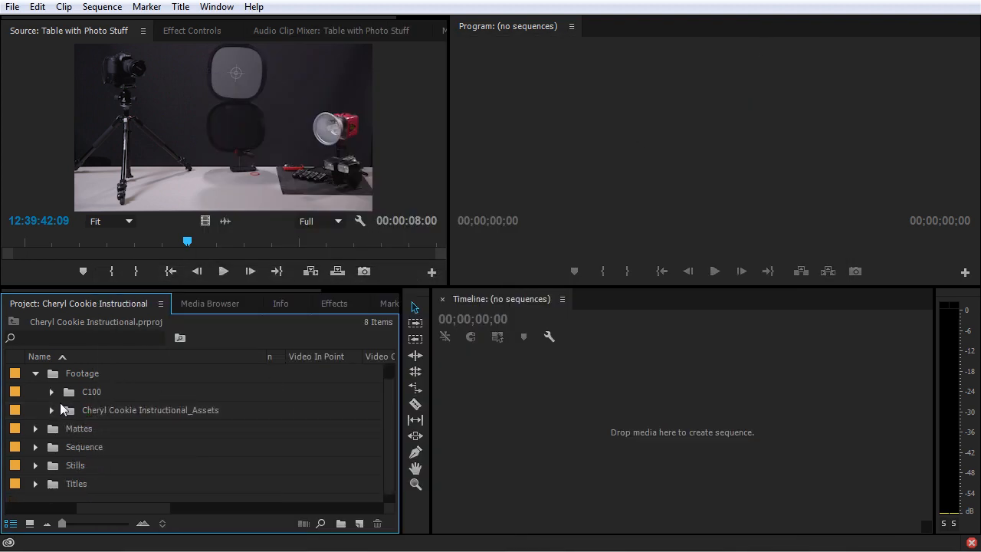
Step: Preview the 7D Photos_IMG_4946.JPG still in the Photos bin of Stills and rename it as Mens Shoes Gray BG
click(35, 466)
scroll(82, 460, down, 3)
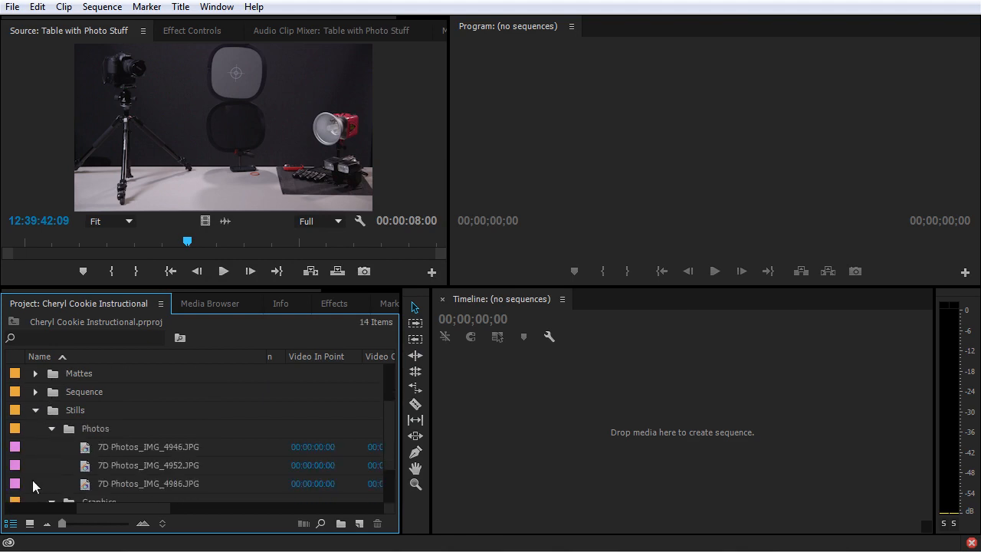
scroll(84, 448, down, 2)
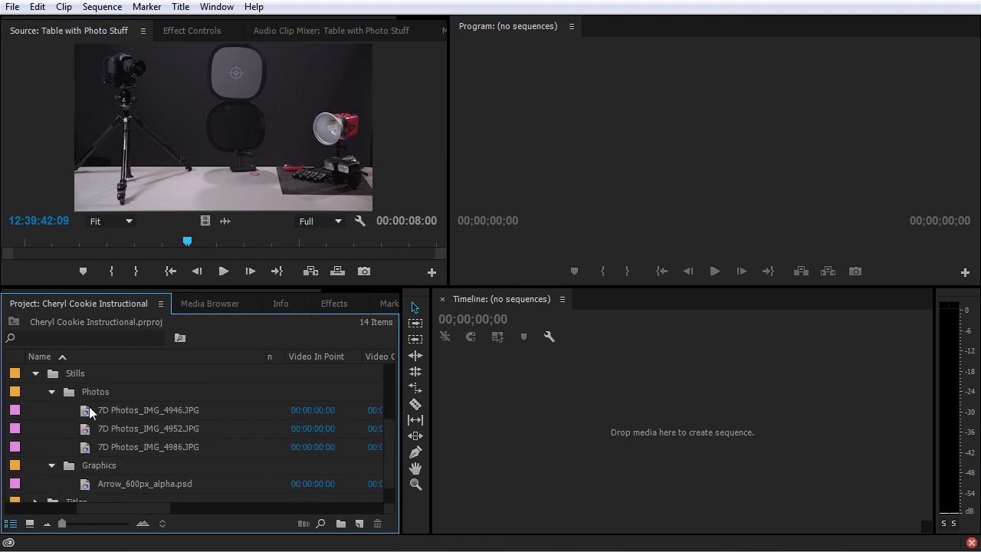
double_click(89, 412)
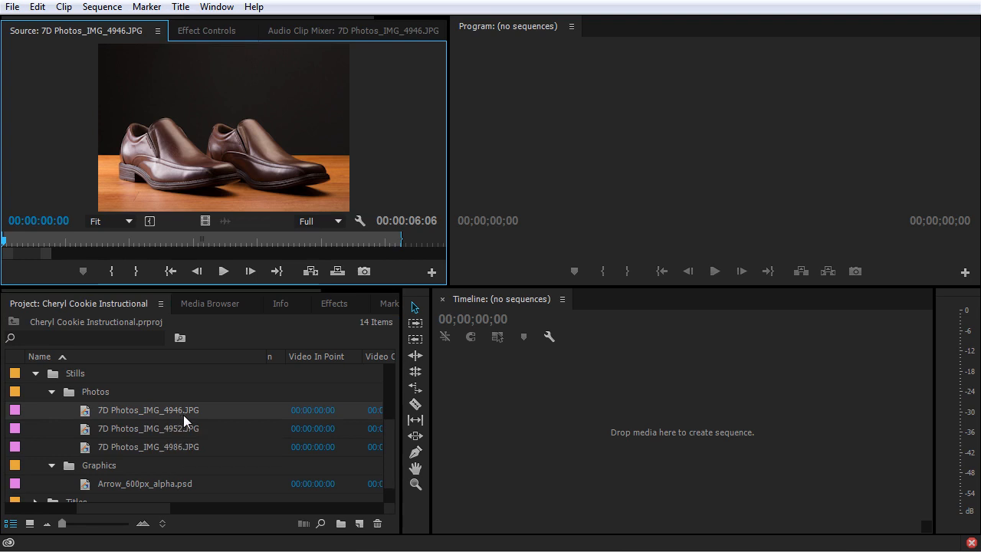
click(112, 410)
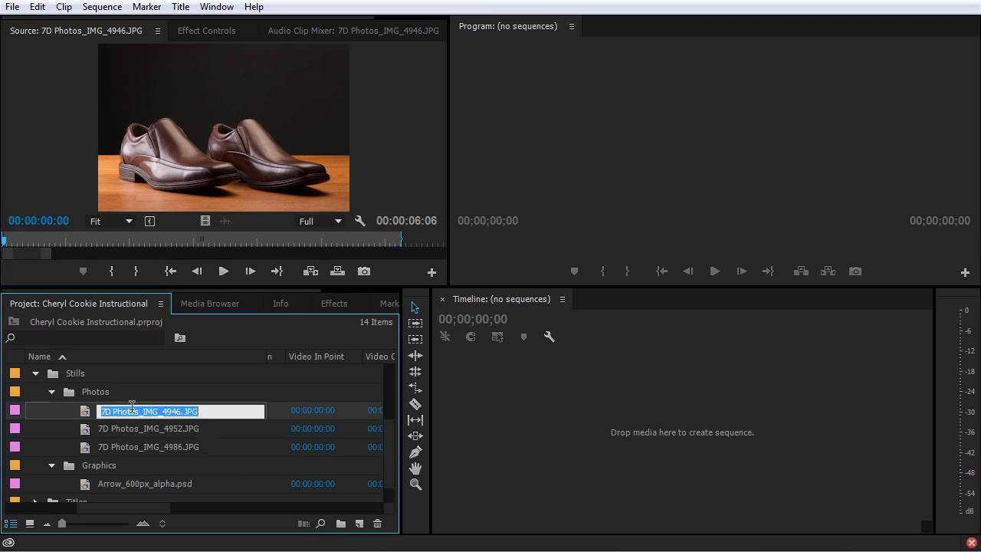
text(Mens Shoes Gray BG)
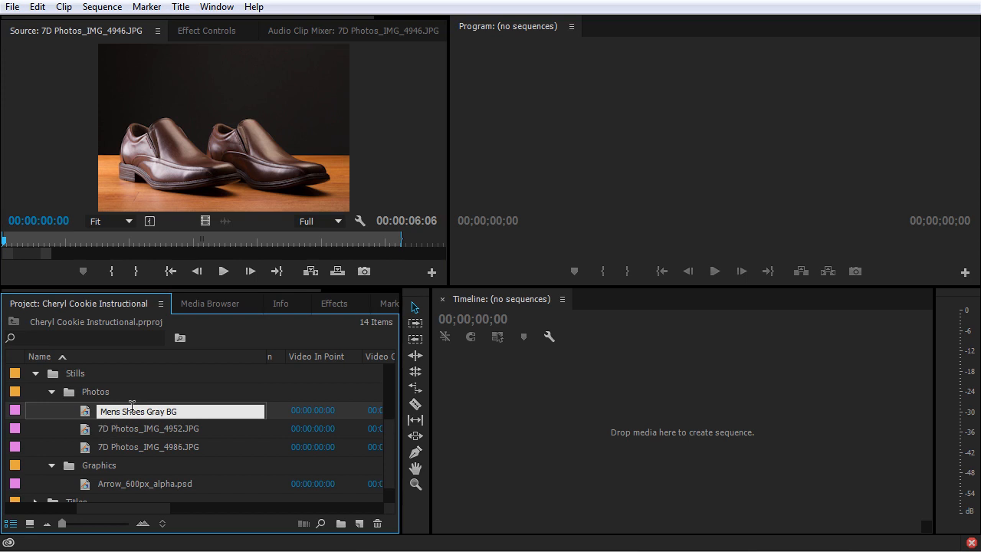
Step: Preview the 7D Photos_IMG_4952.JPG still in the Photos bin and rename it as Mens Shoes Blue BG
click(131, 429)
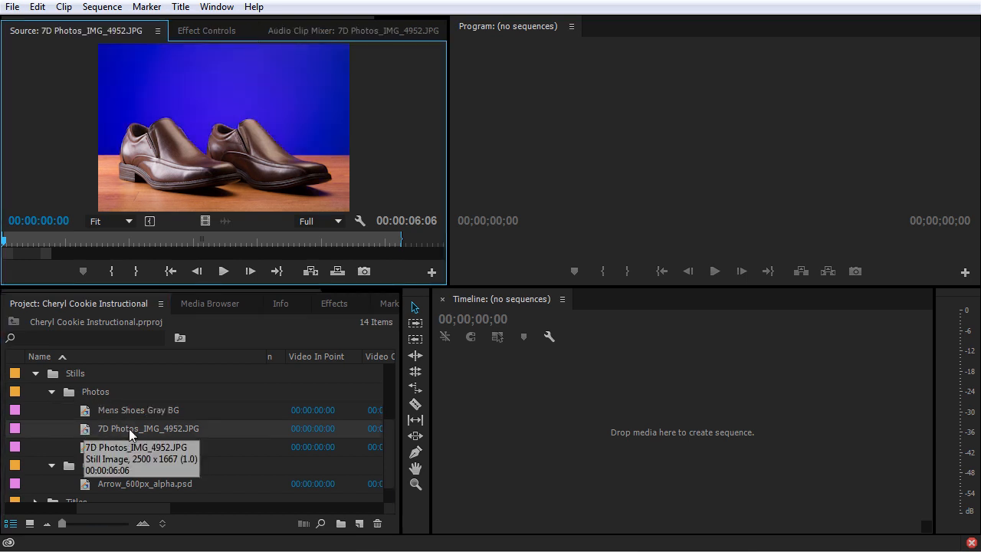
click(130, 429)
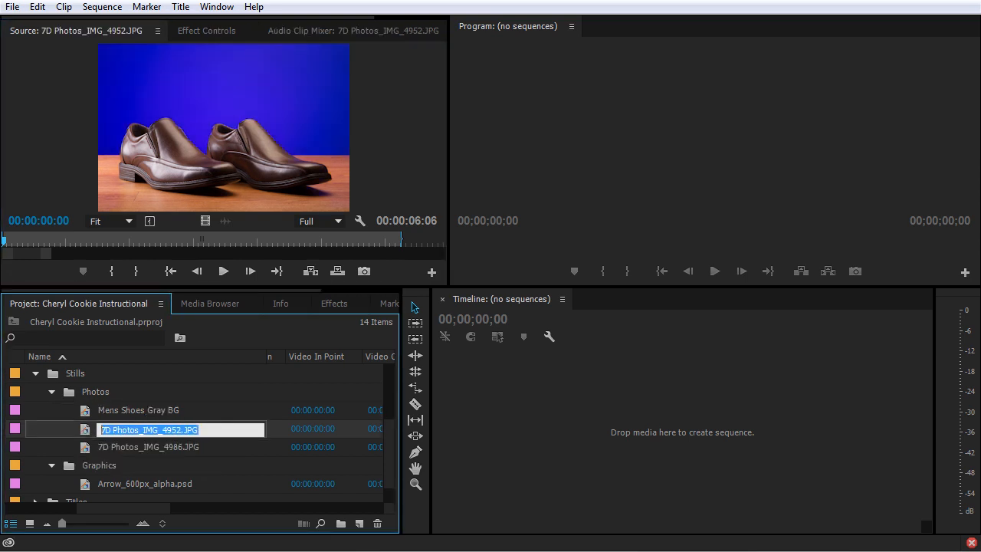
text(Mens Shoes Blue BG)
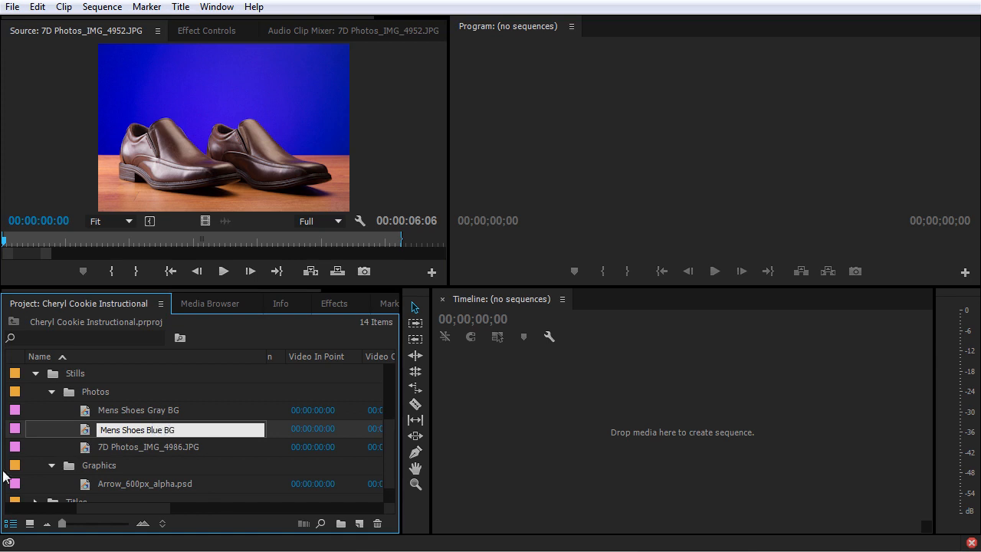
Step: Preview the 7D Photos_IMG_4986.JPG still in the Photos bin and rename it as Mens Shoe Profile
double_click(93, 448)
click(138, 448)
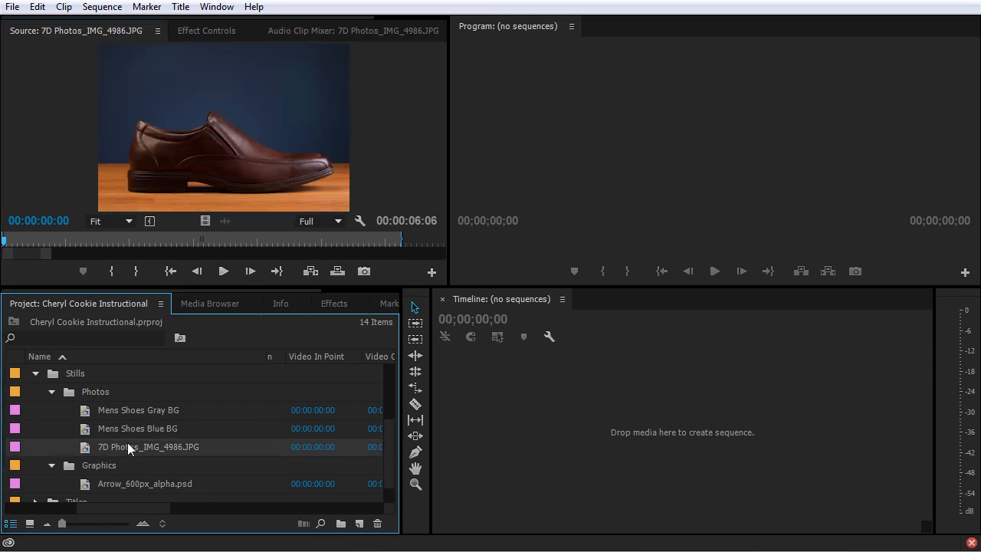
text(Me)
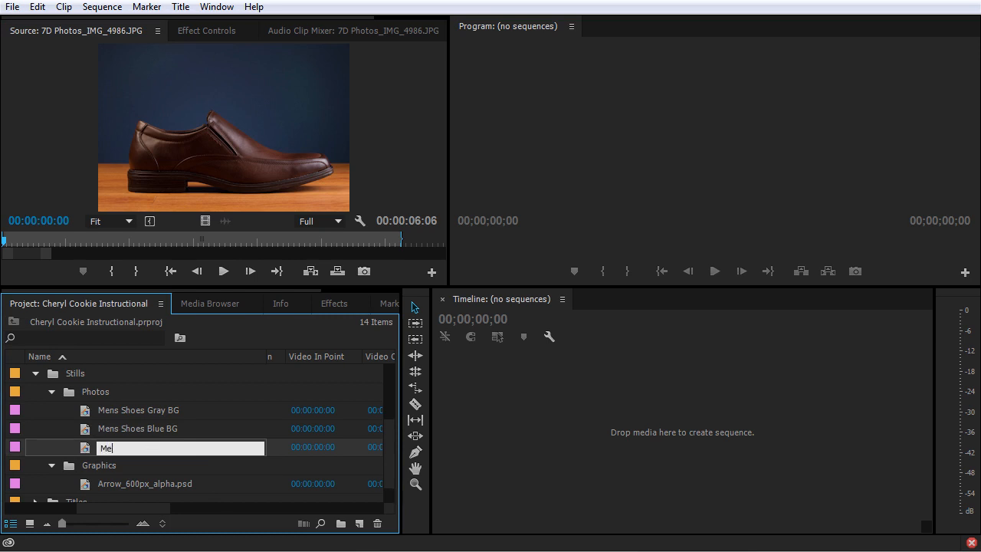
text(ns Shoe Profile)
key(Return)
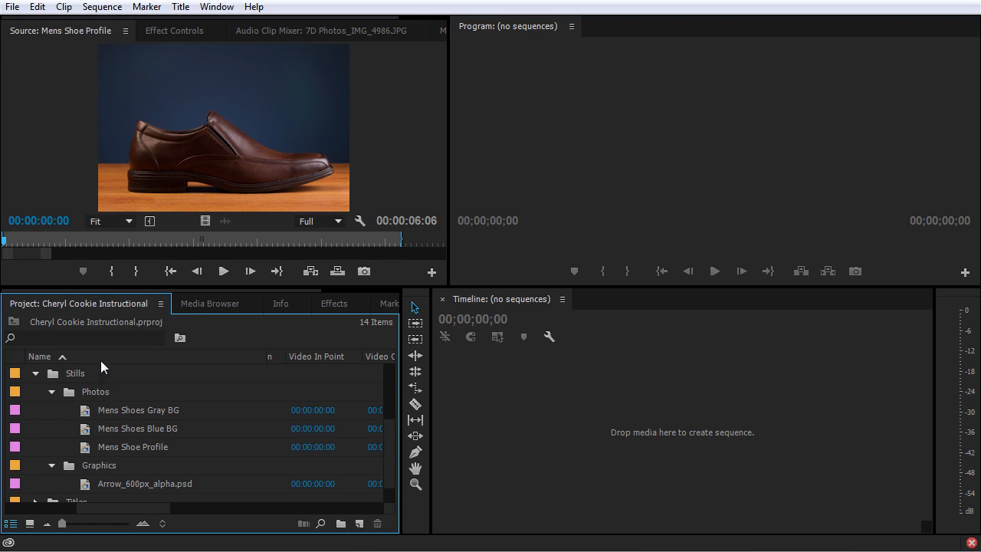
Step: Search the project for clips with "eggs" in their name and look through the filtered bins
click(36, 337)
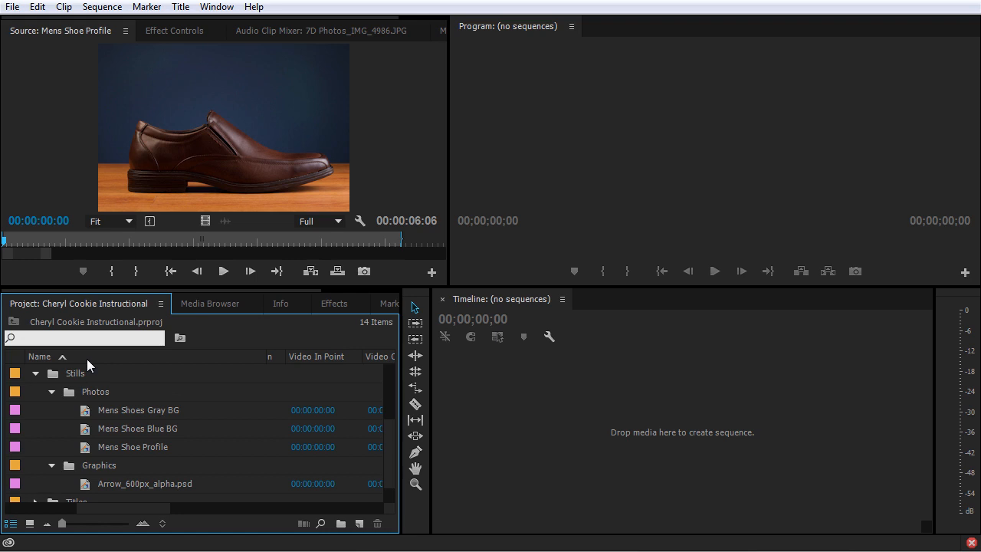
text(eggs)
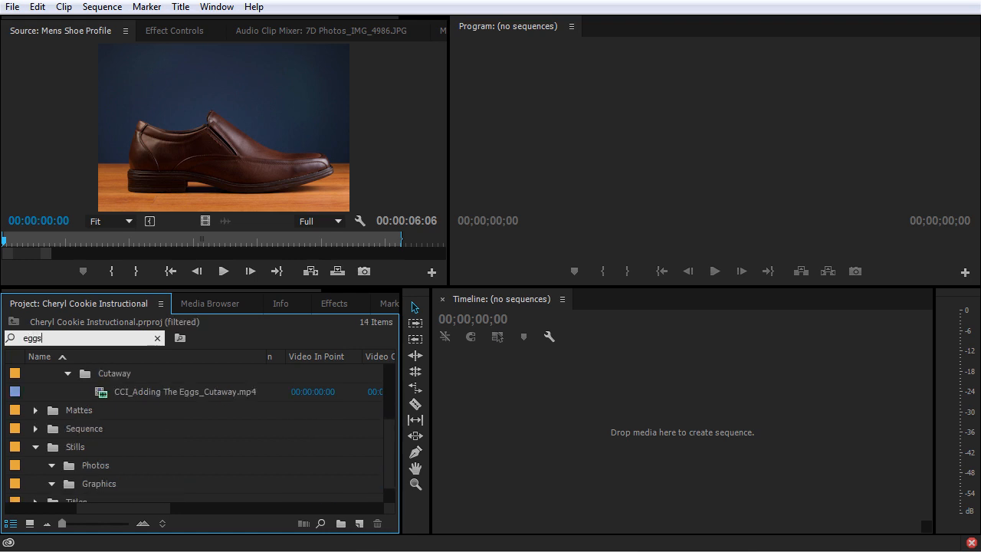
scroll(192, 454, up, 5)
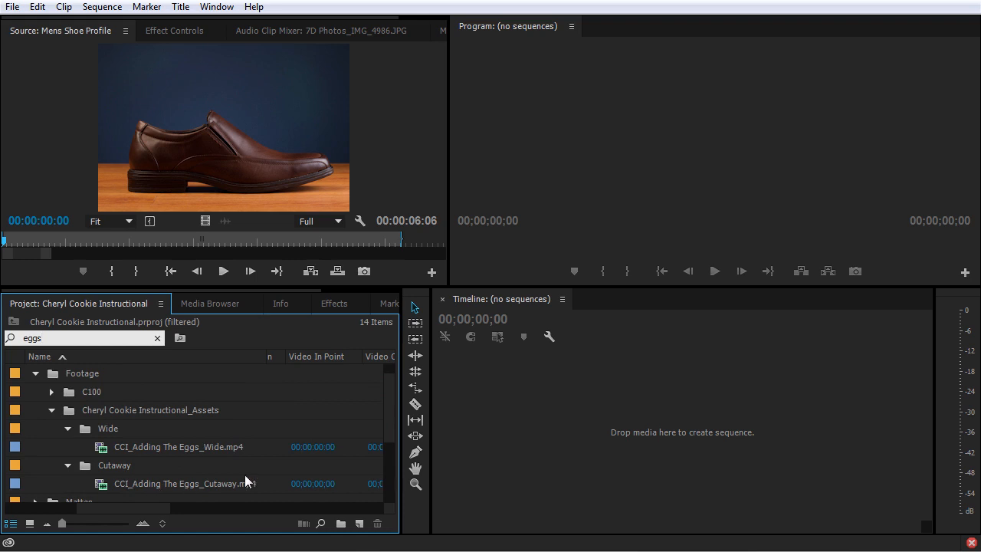
Step: Search the project for "shoe", look through the filtered Stills bin, and clear the search
double_click(95, 338)
text(shoe)
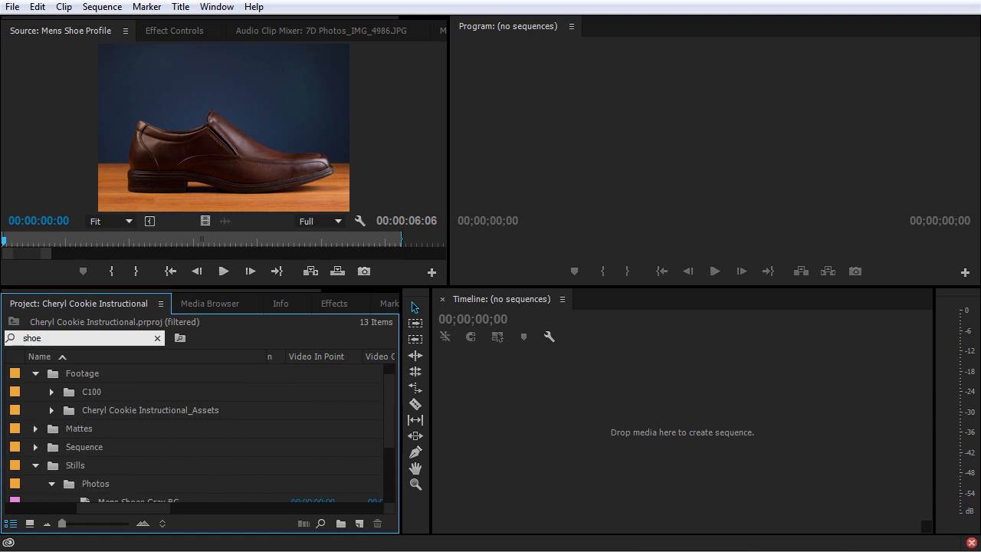
scroll(77, 400, down, 3)
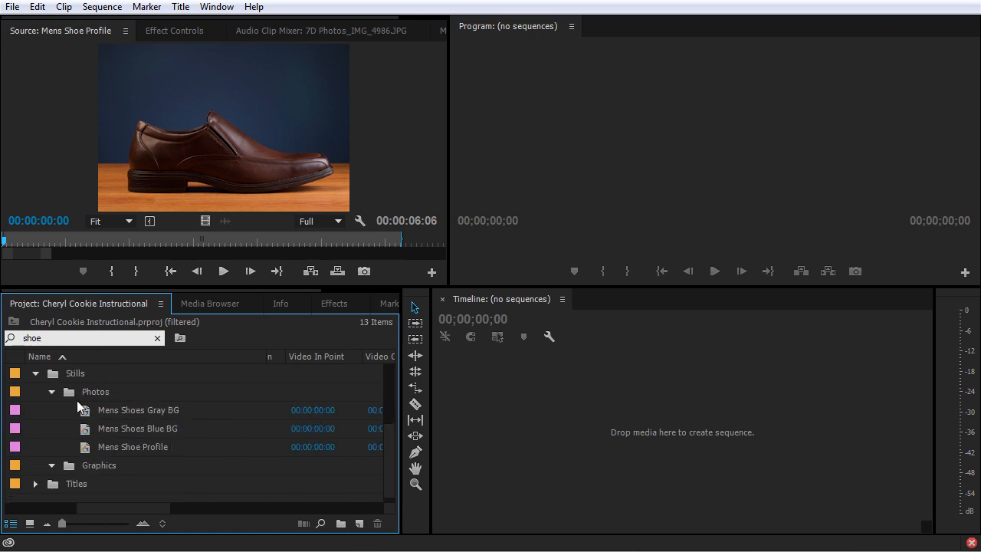
click(157, 338)
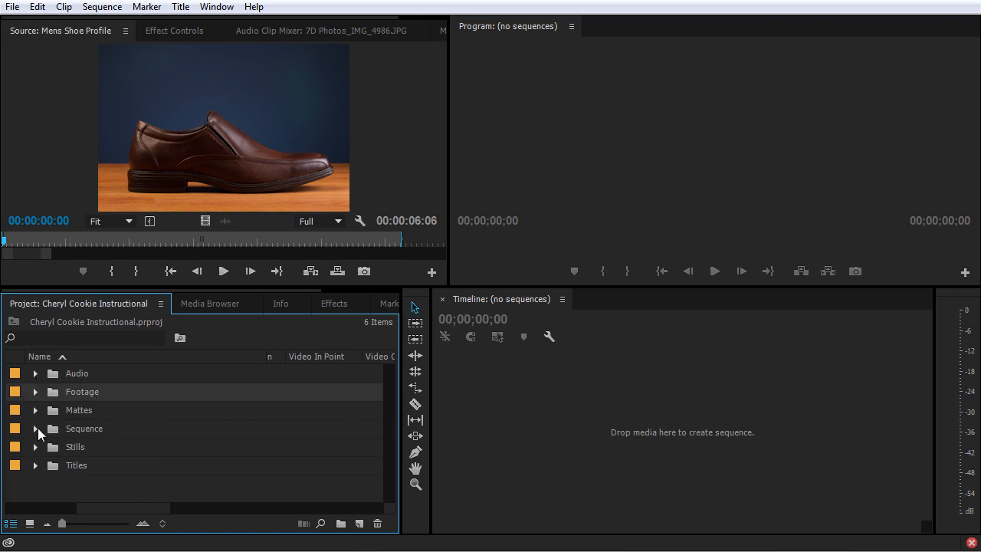
Step: Expand the Wide and Cutaway bins of the cookie instructional assets inside Footage and examine their clips and label colors
click(35, 393)
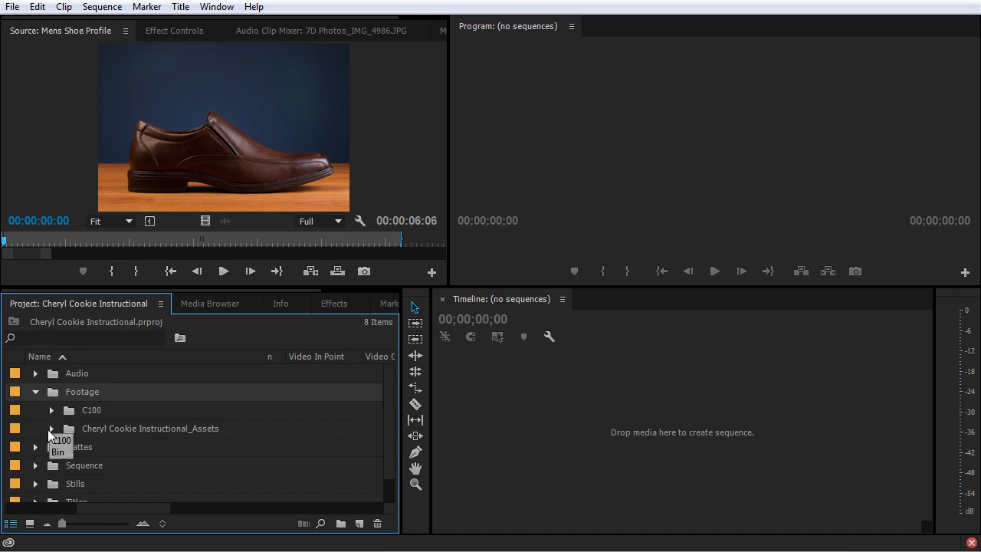
click(49, 429)
click(68, 447)
scroll(71, 459, down, 1)
scroll(71, 459, down, 3)
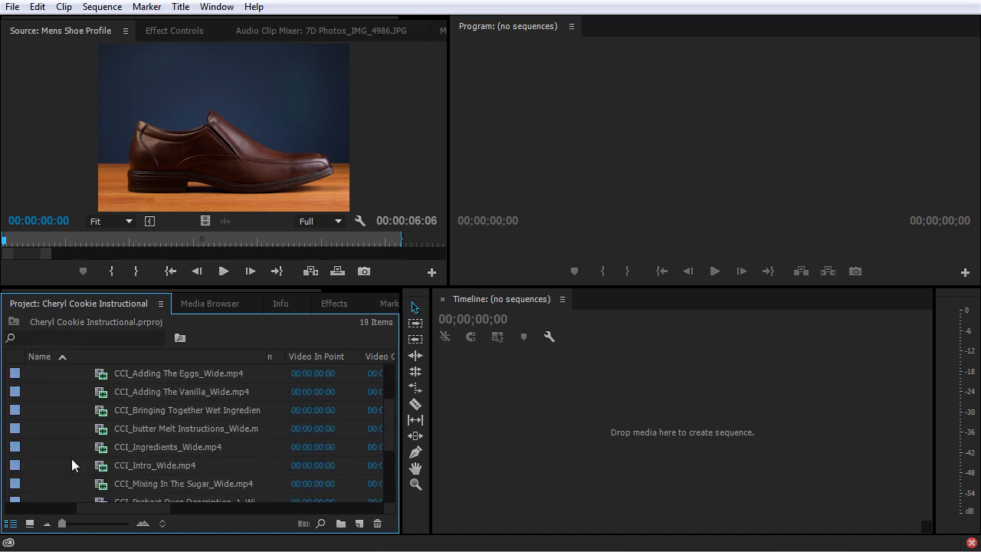
click(68, 483)
scroll(69, 484, down, 2)
scroll(70, 484, down, 2)
scroll(70, 479, up, 5)
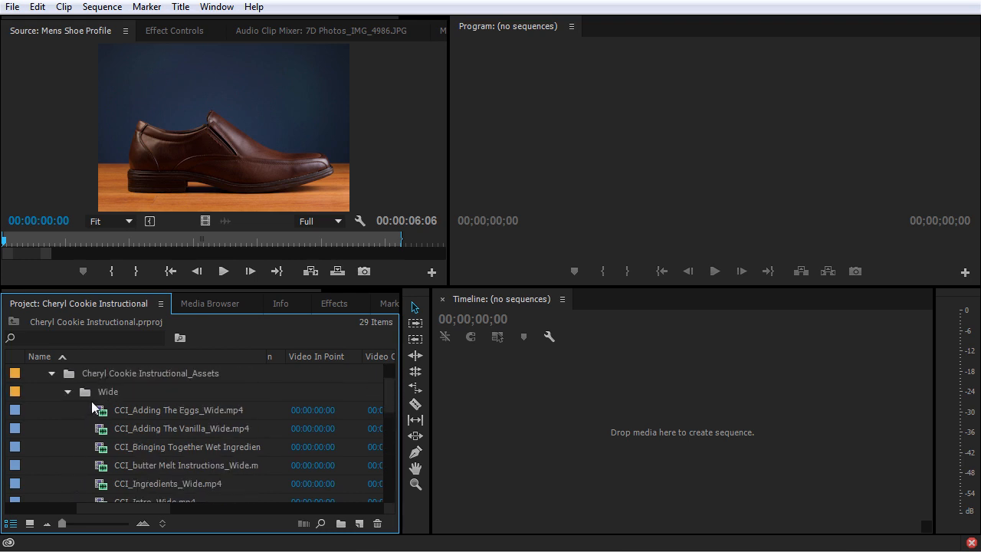
scroll(152, 395, down, 3)
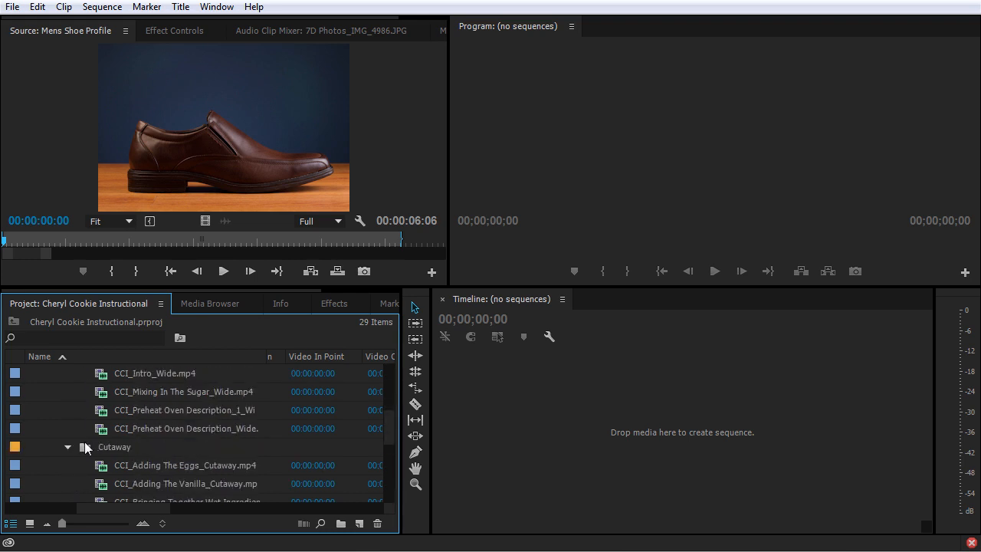
scroll(161, 440, down, 3)
scroll(161, 440, up, 1)
scroll(20, 394, up, 3)
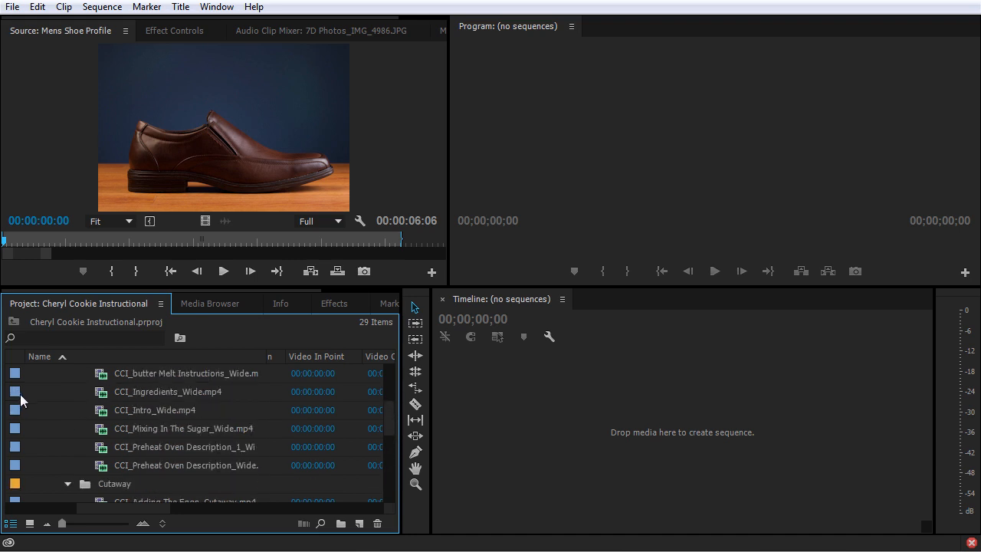
Step: Assign the Violet label color to all clips in the Wide bin of the cookie instructional assets
scroll(20, 394, up, 1)
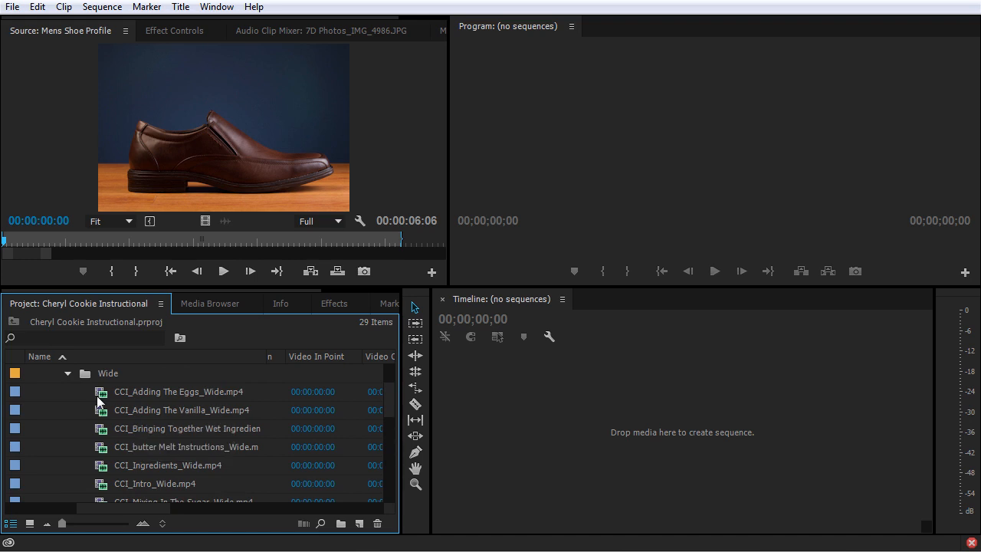
scroll(105, 414, down, 2)
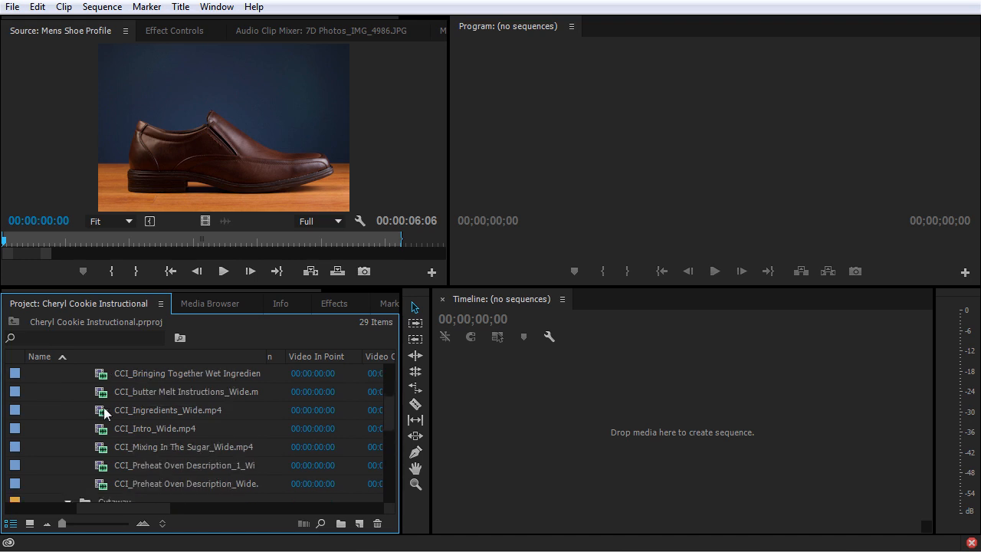
shift+click(42, 457)
right_click(15, 469)
mouse_move(63, 434)
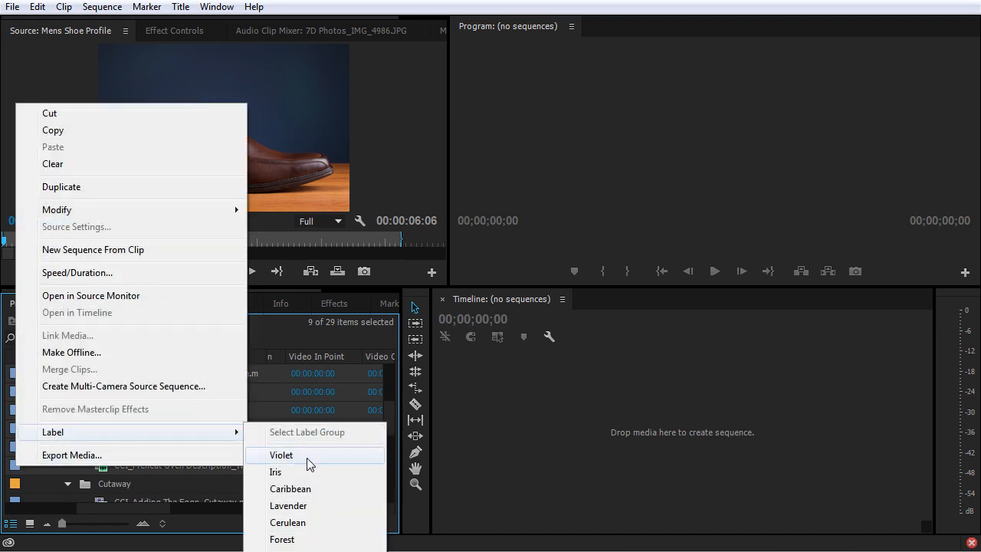
click(313, 459)
click(71, 450)
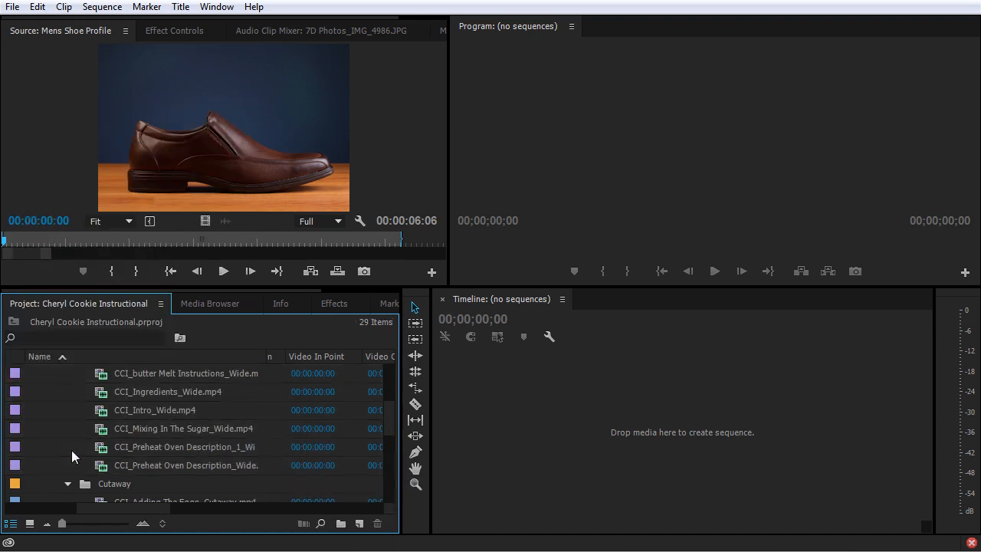
scroll(68, 446, up, 2)
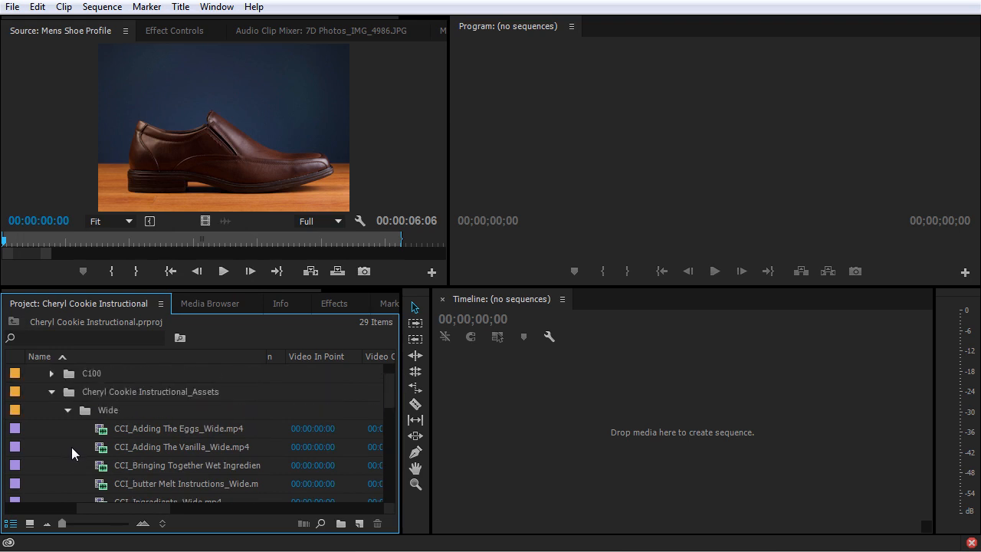